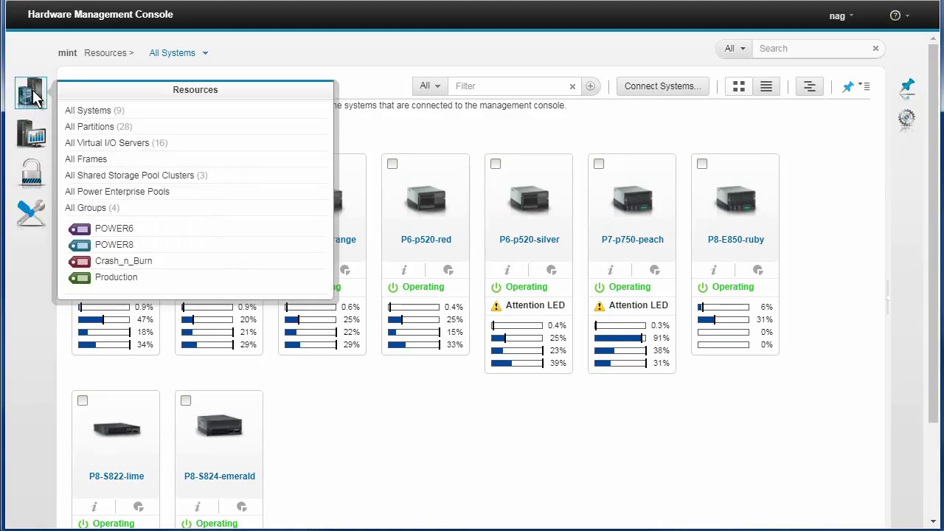
# Bring up the HMC Management menu from the left navigation icons
pyautogui.moveTo(30, 138)
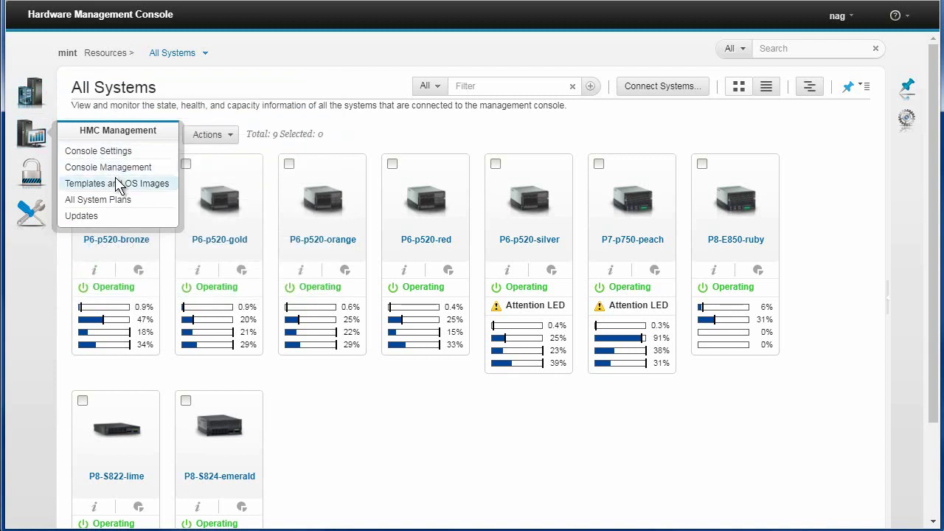
# Go to the Templates and OS Images page showing the system templates
pyautogui.click(103, 184)
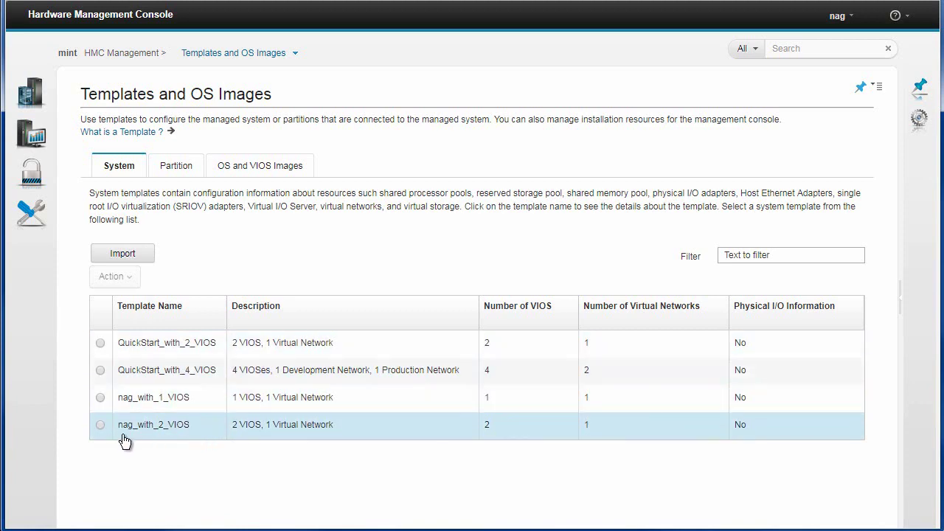
# Select the nag_with_2_VIOS template and choose Edit from its Action menu
pyautogui.click(101, 426)
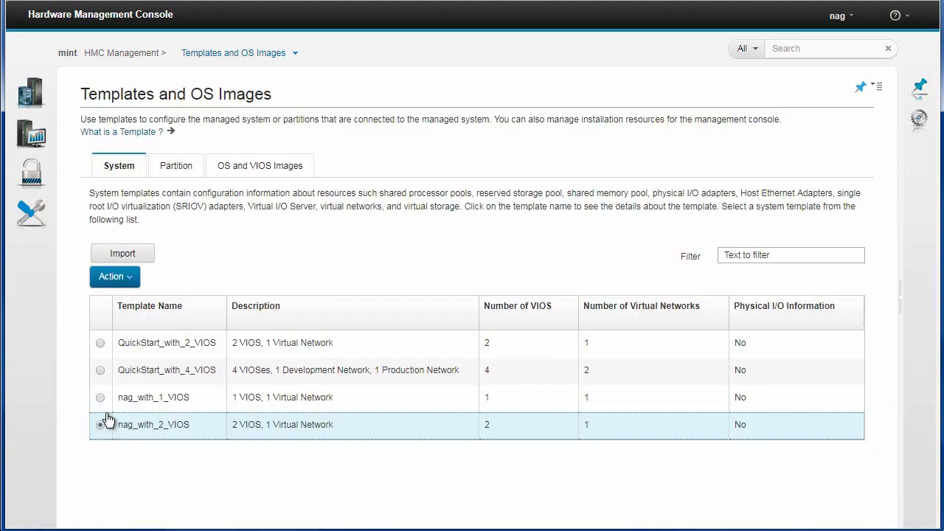
pyautogui.click(128, 278)
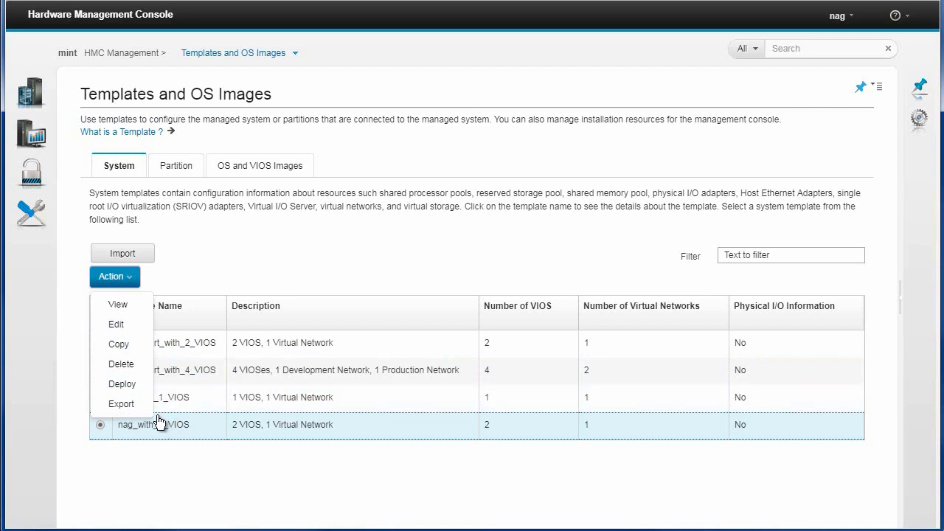
pyautogui.click(118, 331)
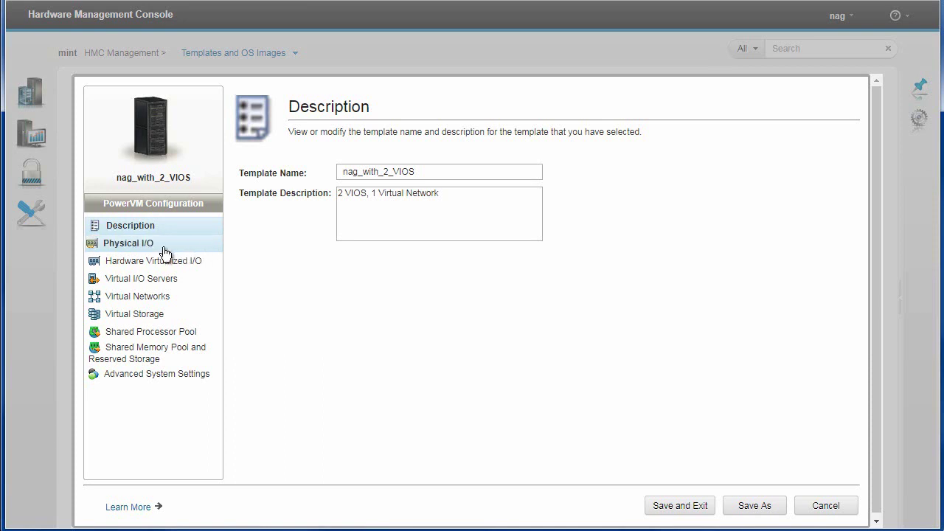
# Review Physical I/O, Hardware Virtualized I/O, Virtual I/O Servers including vios1's actions, and Virtual Networks
pyautogui.click(139, 248)
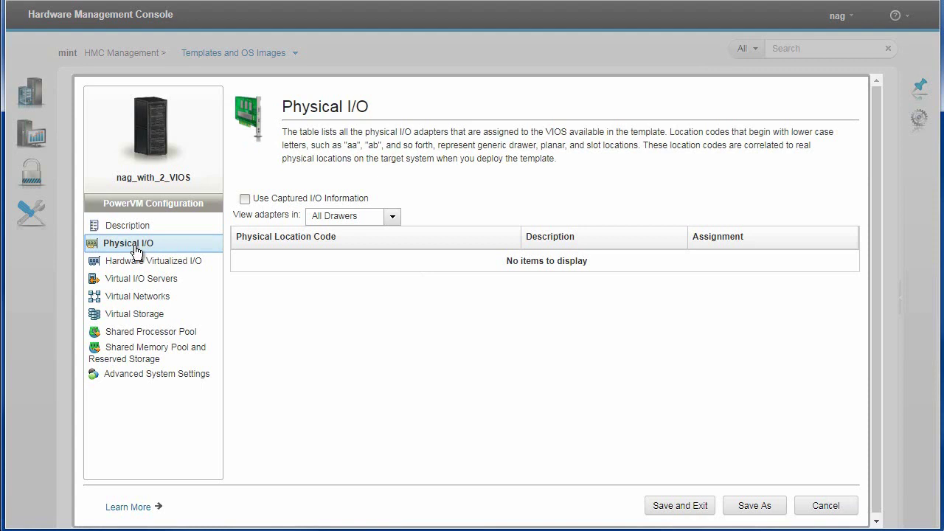
pyautogui.click(148, 262)
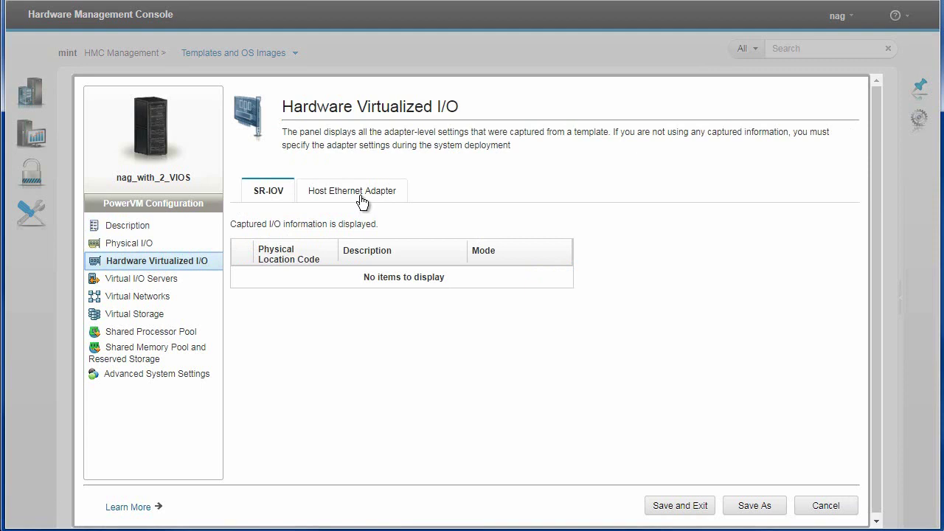
pyautogui.click(161, 282)
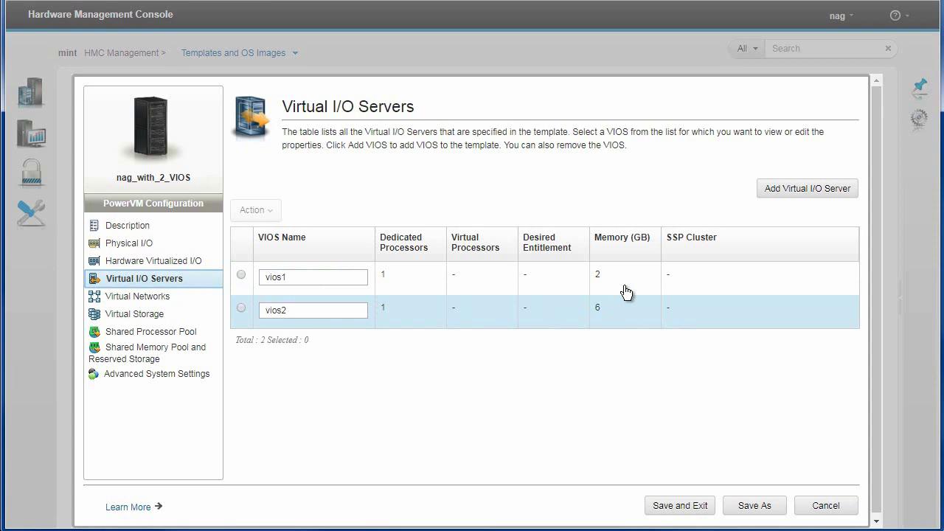
pyautogui.click(241, 275)
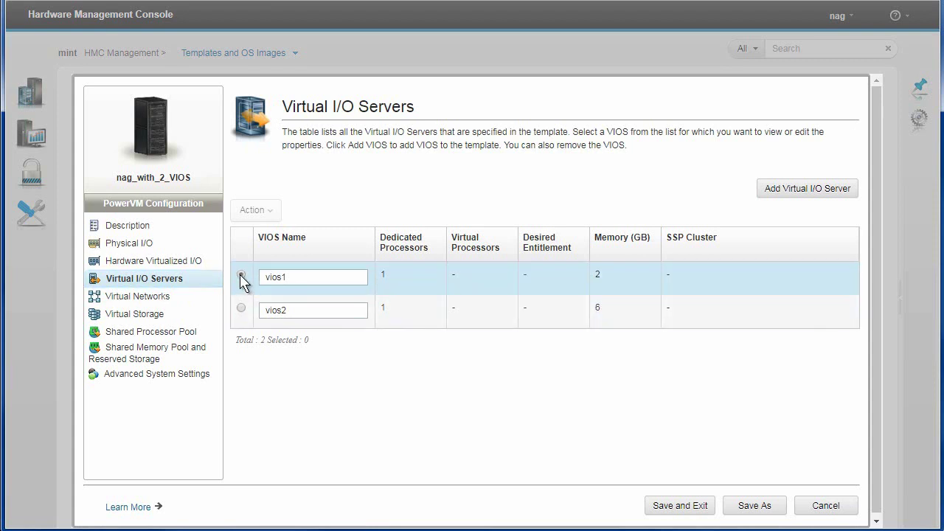
pyautogui.click(268, 213)
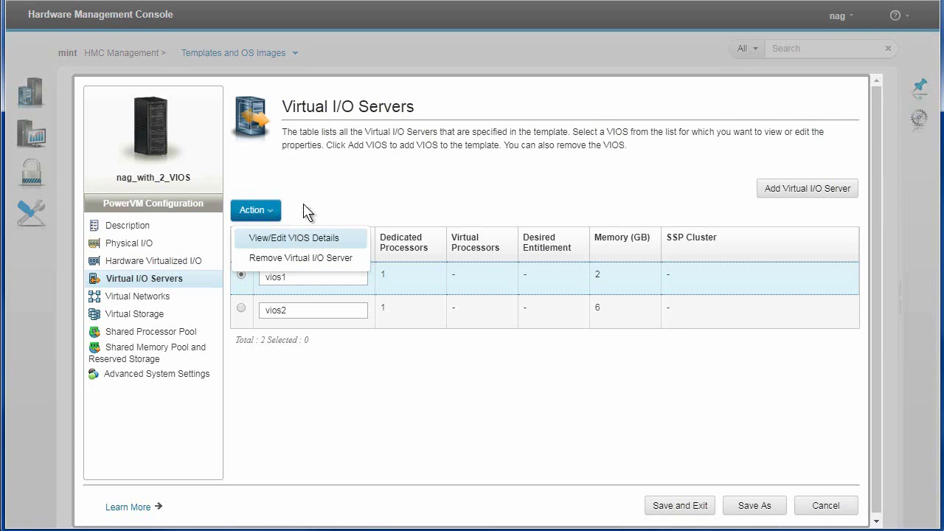
pyautogui.click(301, 208)
pyautogui.click(146, 297)
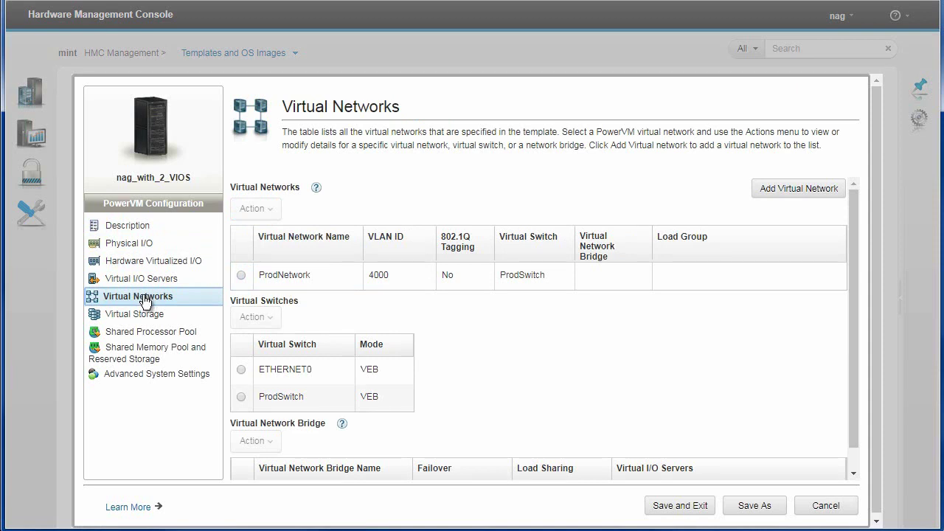
# Inspect the ETHERNET0 switch and ProdNetwork action menus unchanged, then view the Virtual Storage page
pyautogui.click(241, 369)
pyautogui.click(272, 318)
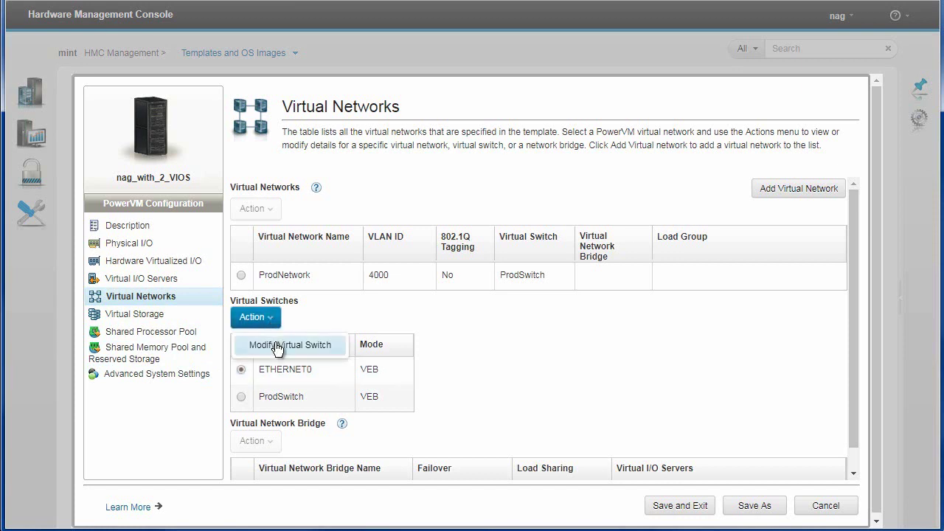
pyautogui.click(267, 317)
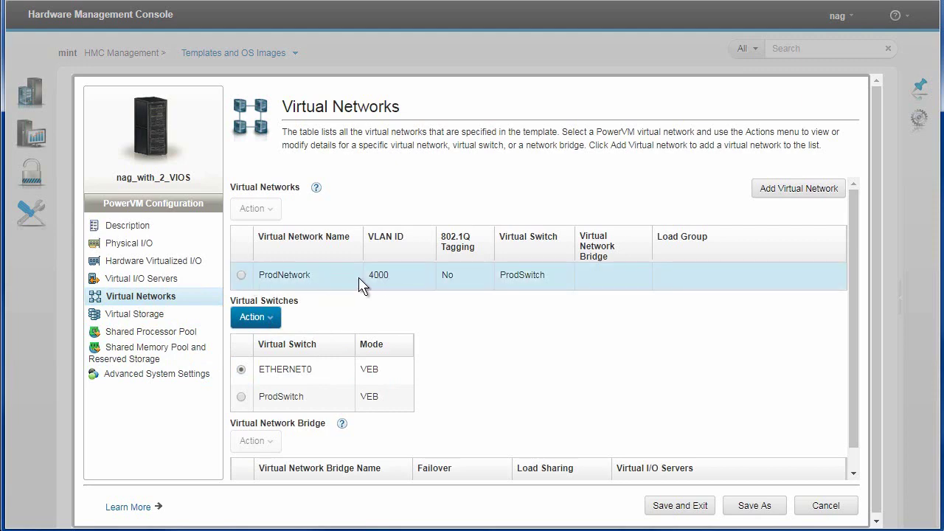
pyautogui.click(241, 275)
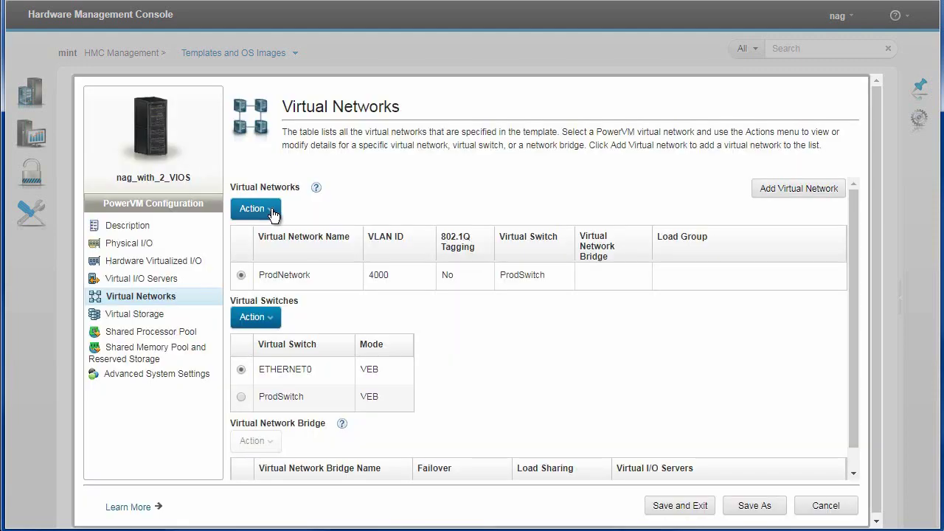
pyautogui.click(270, 212)
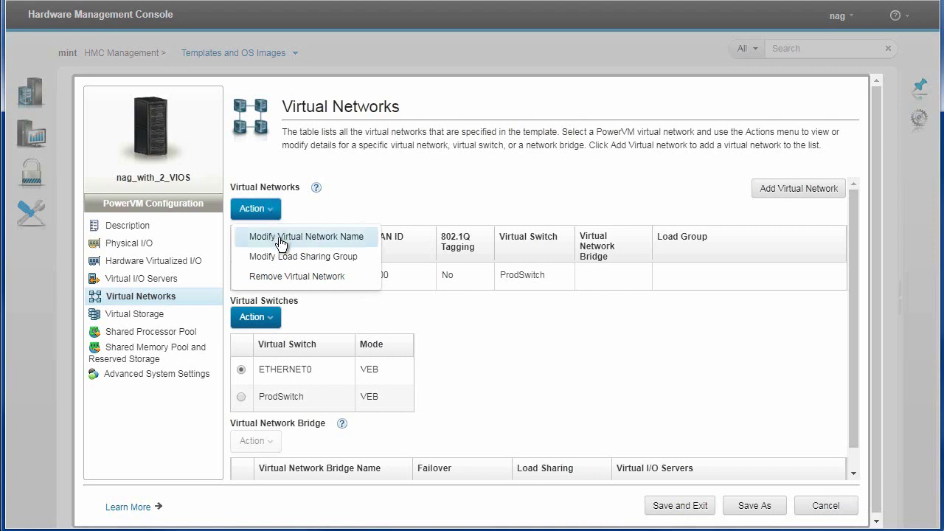
pyautogui.click(394, 320)
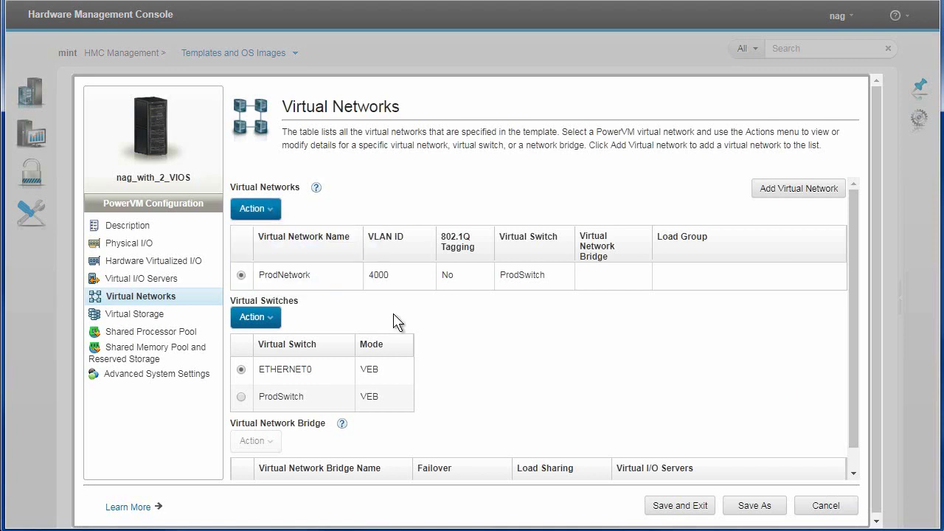
pyautogui.click(148, 319)
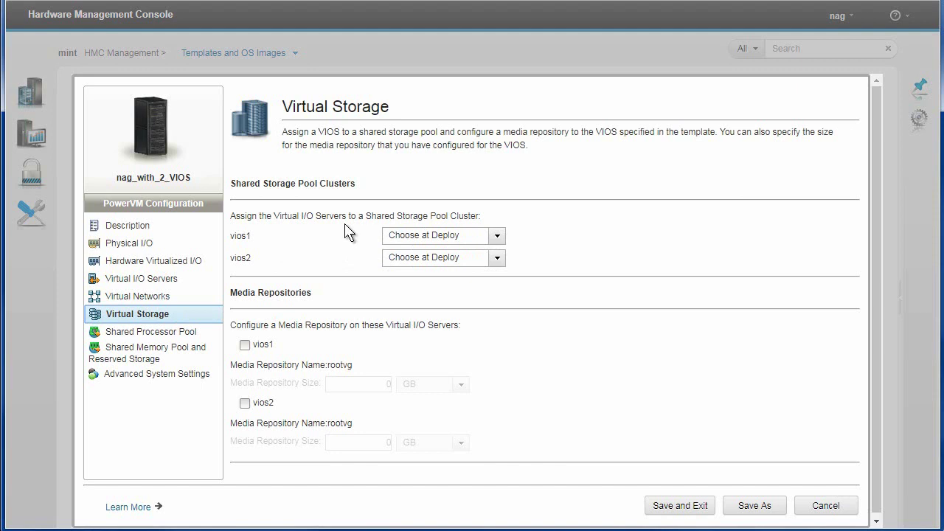
# Check the processor pool, memory pool and advanced settings (LMB 256), then cancel without saving
pyautogui.click(186, 333)
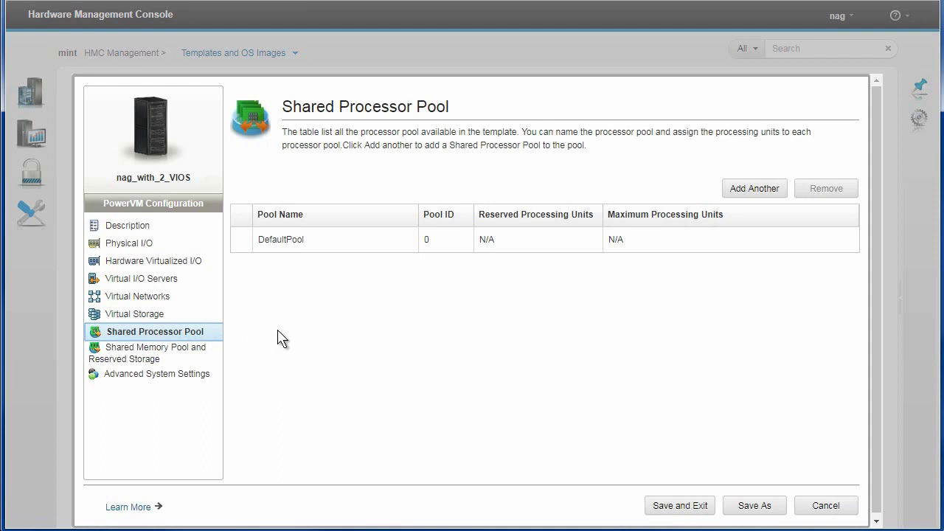
pyautogui.click(147, 357)
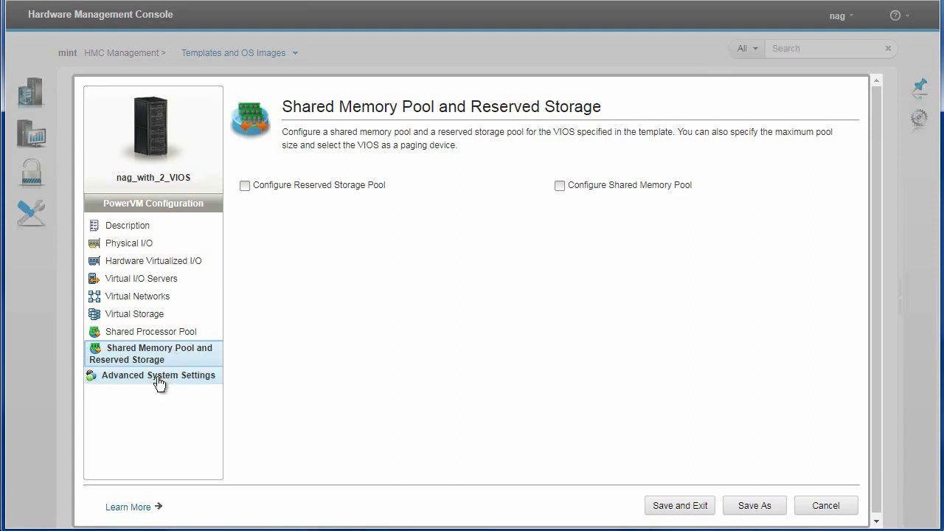
pyautogui.click(151, 380)
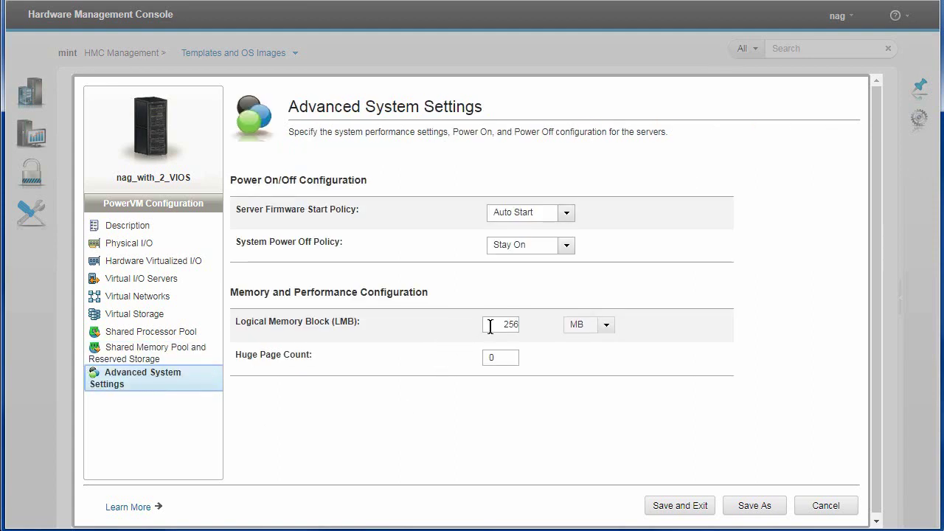
pyautogui.moveTo(498, 325); pyautogui.dragTo(520, 325)
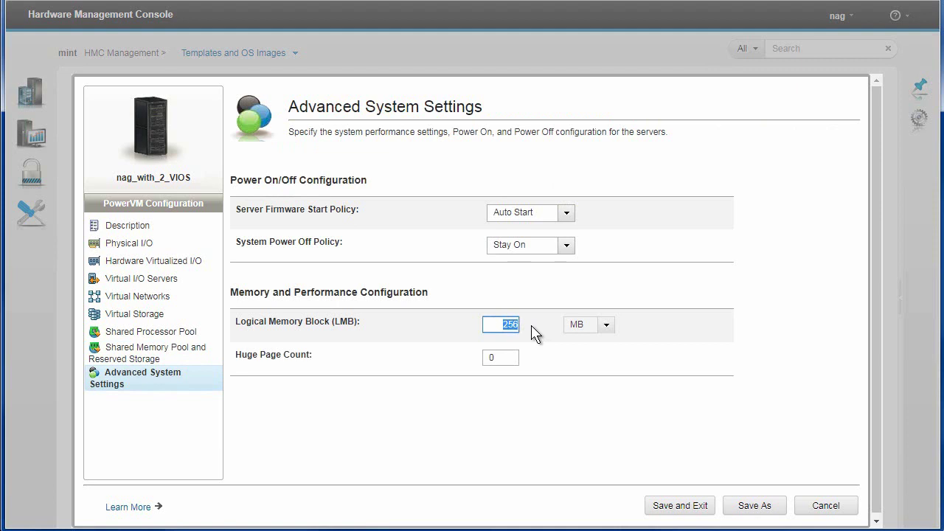
pyautogui.click(834, 506)
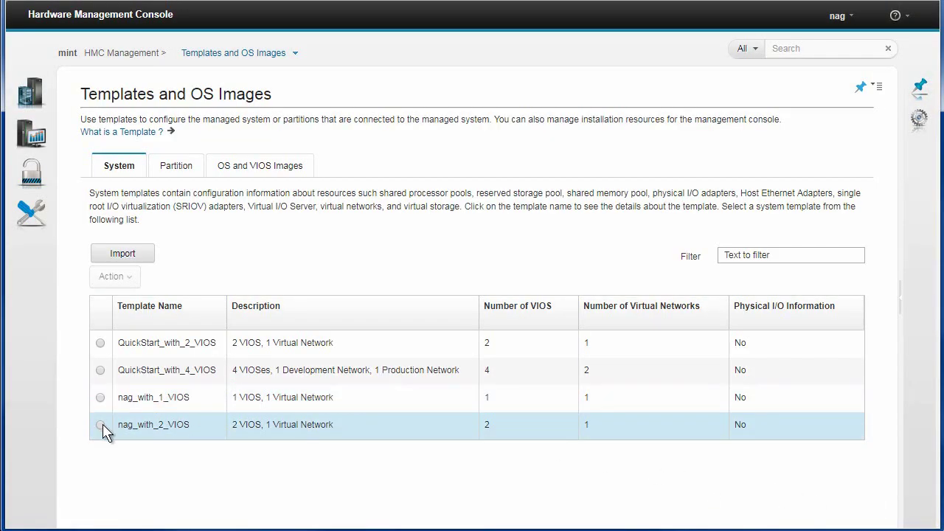
pyautogui.click(100, 425)
pyautogui.click(127, 277)
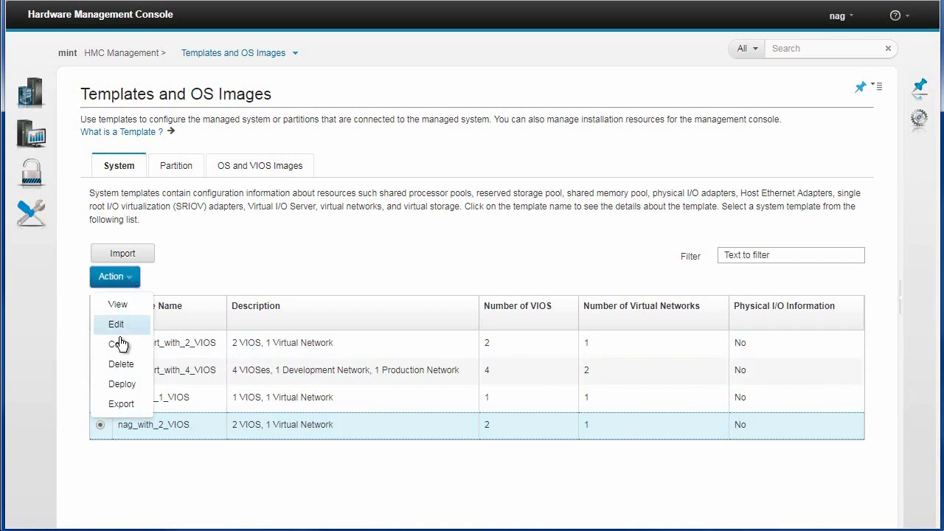
pyautogui.click(122, 385)
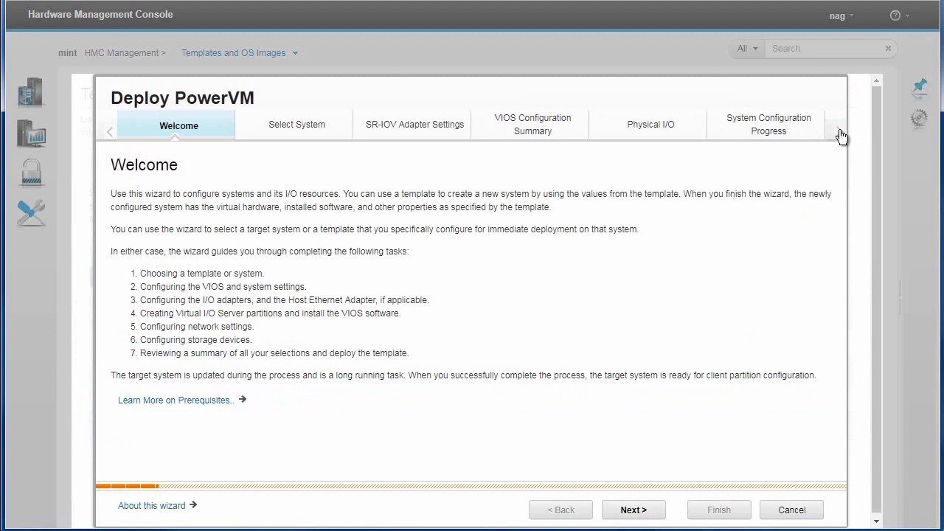
pyautogui.moveTo(841, 135)
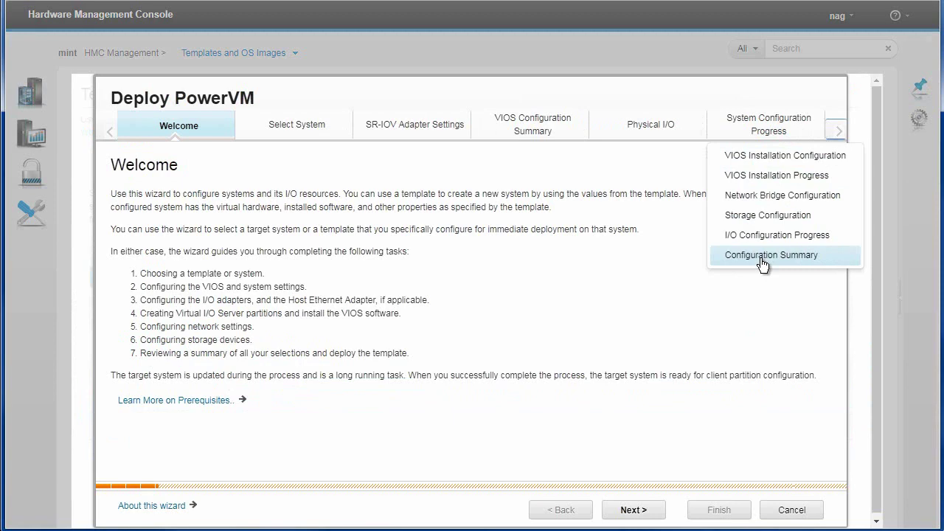
pyautogui.click(801, 512)
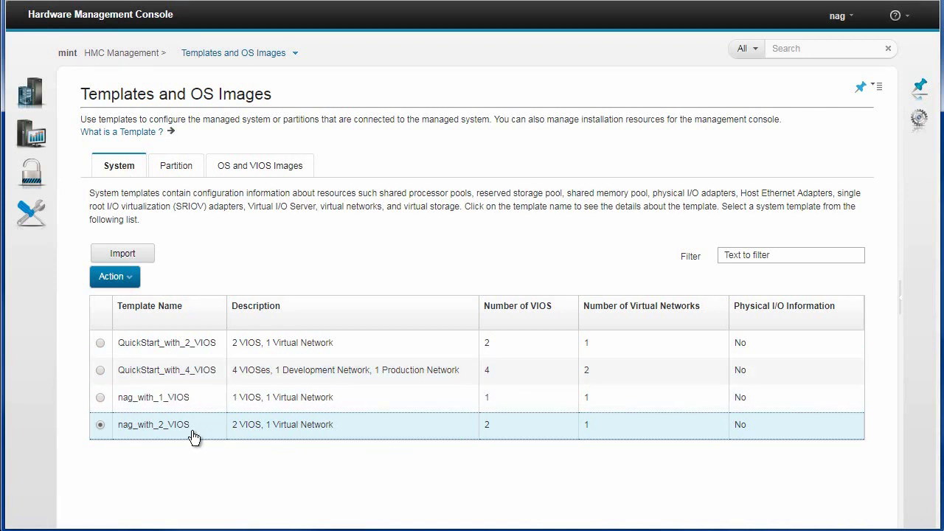
# On the Partition templates list, inspect QuickStart_lpar_IBMi_1's actions and scroll down the list
pyautogui.click(177, 169)
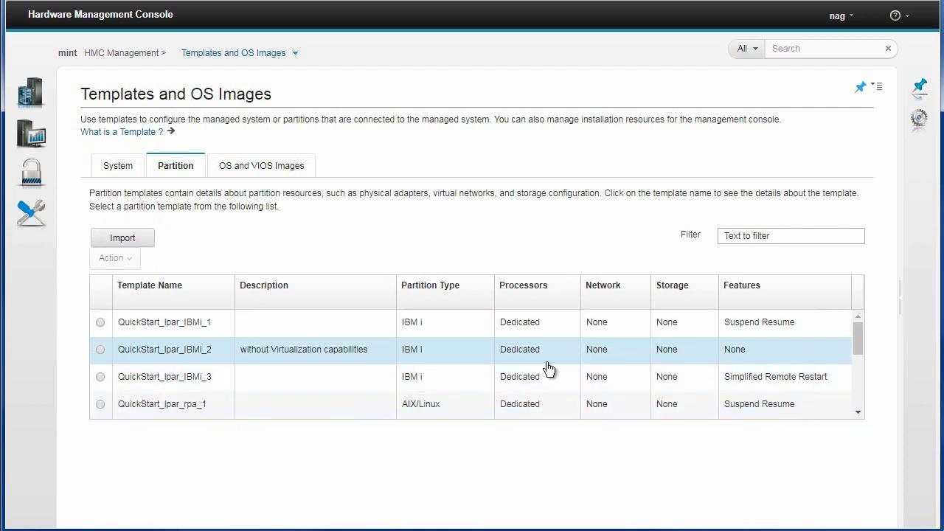
pyautogui.click(100, 322)
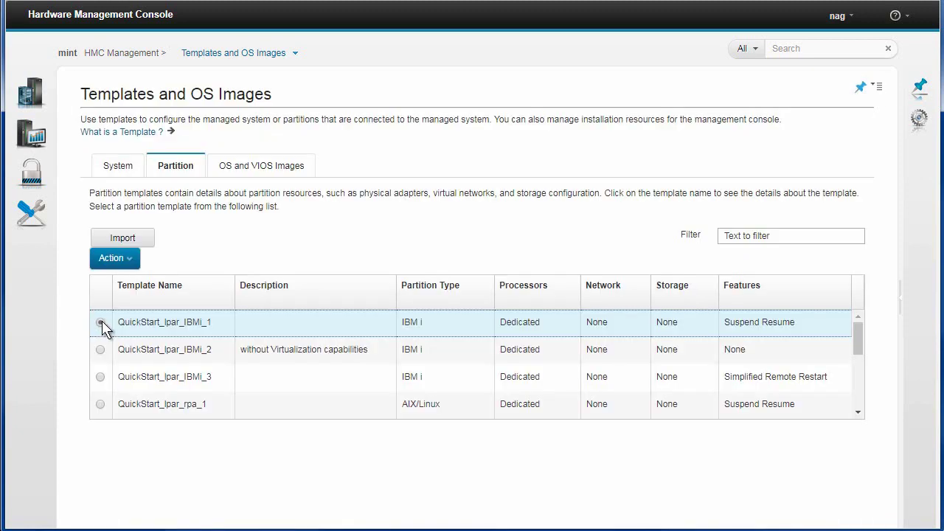
pyautogui.click(128, 260)
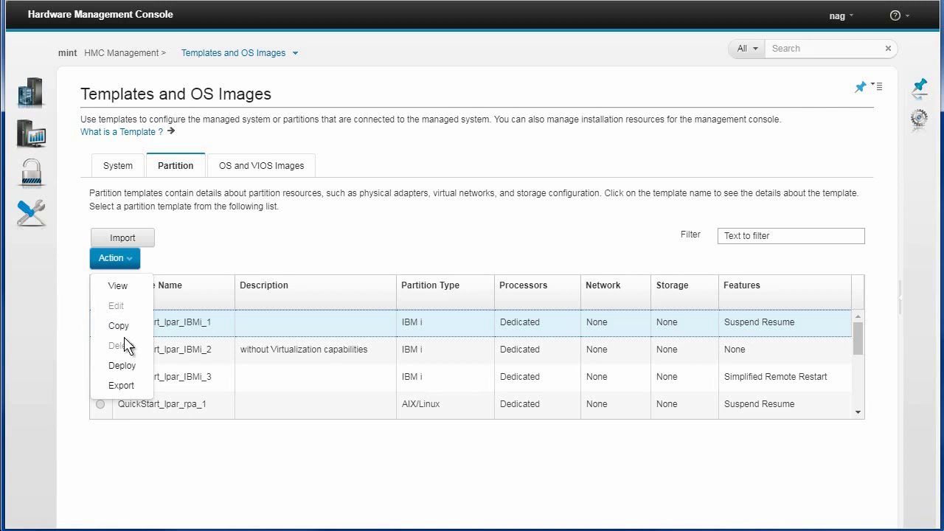
pyautogui.click(203, 254)
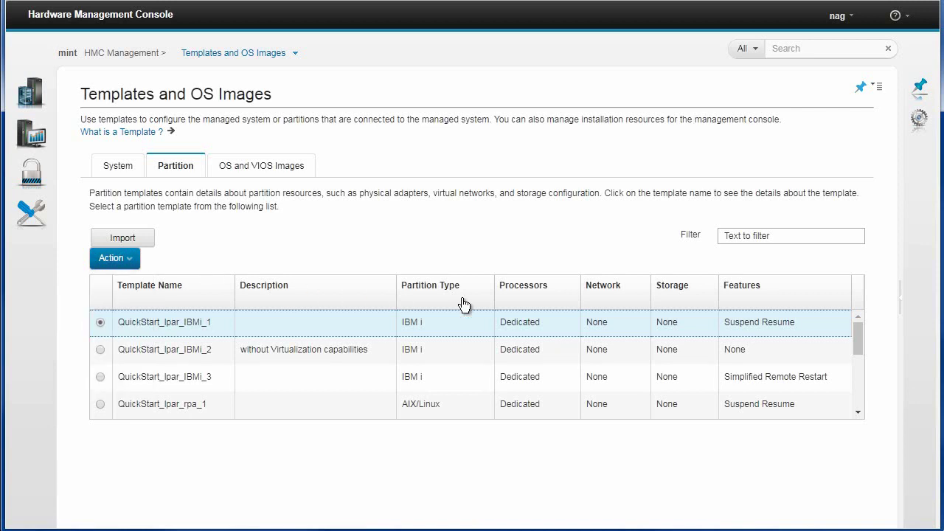
pyautogui.moveTo(861, 352); pyautogui.dragTo(862, 414)
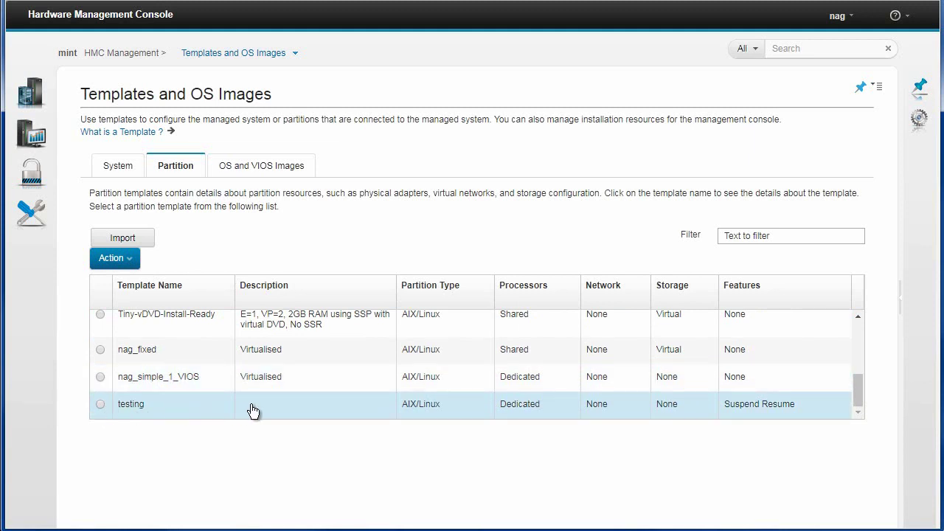
# Select nag_simple_1_VIOS and choose Edit from its Action menu
pyautogui.click(100, 377)
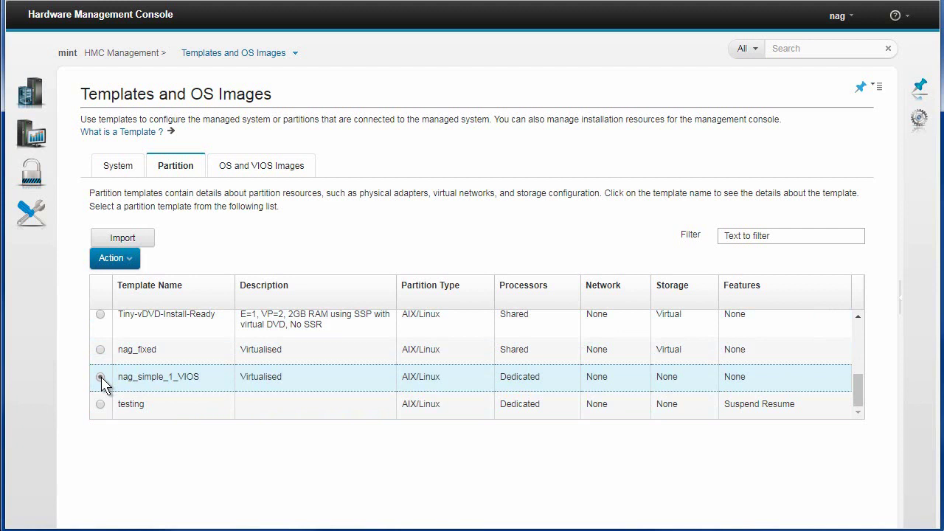
pyautogui.click(131, 260)
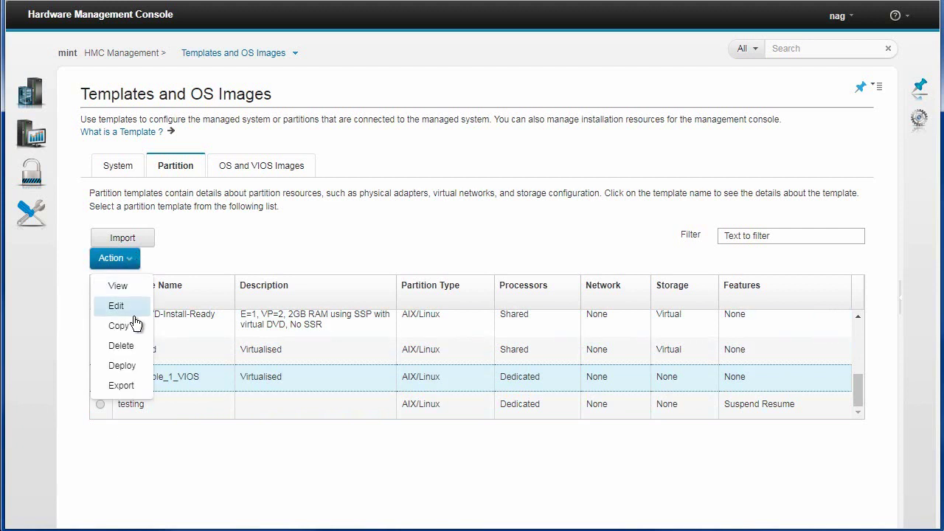
pyautogui.click(116, 306)
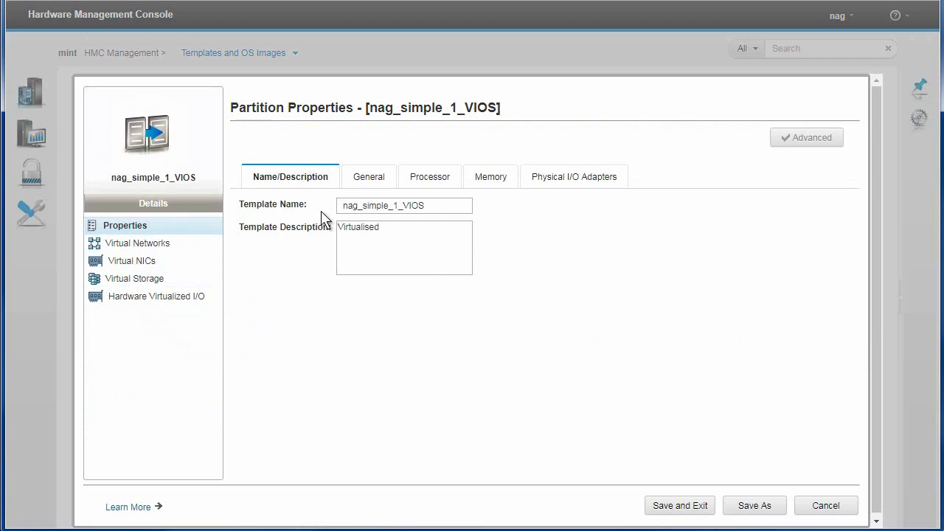
# Keep AIX/Linux as partition type on General, then view the dedicated processor settings (4/2/1)
pyautogui.click(371, 181)
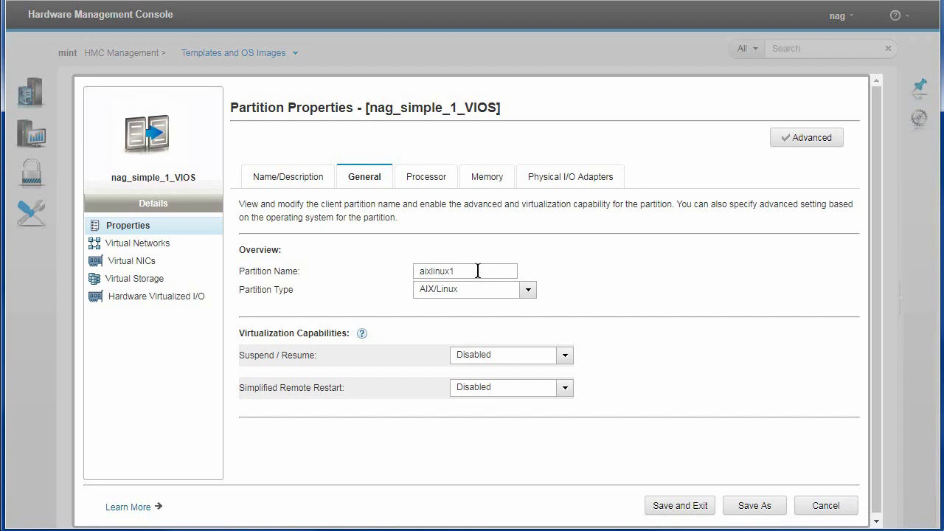
pyautogui.click(529, 293)
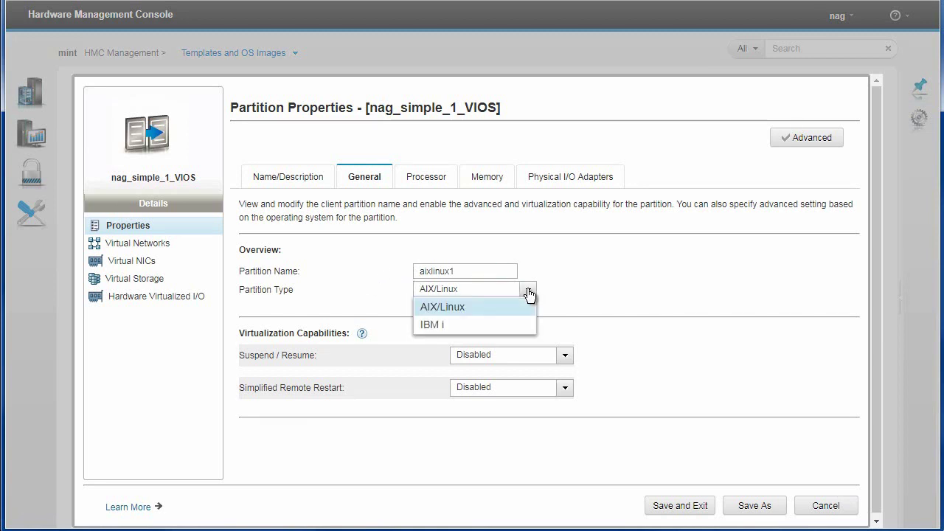
pyautogui.click(529, 293)
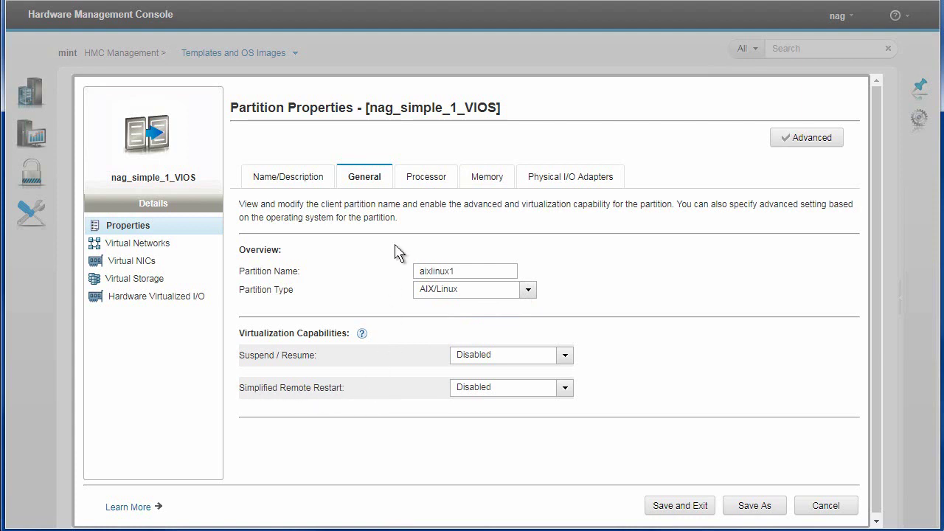
pyautogui.click(428, 182)
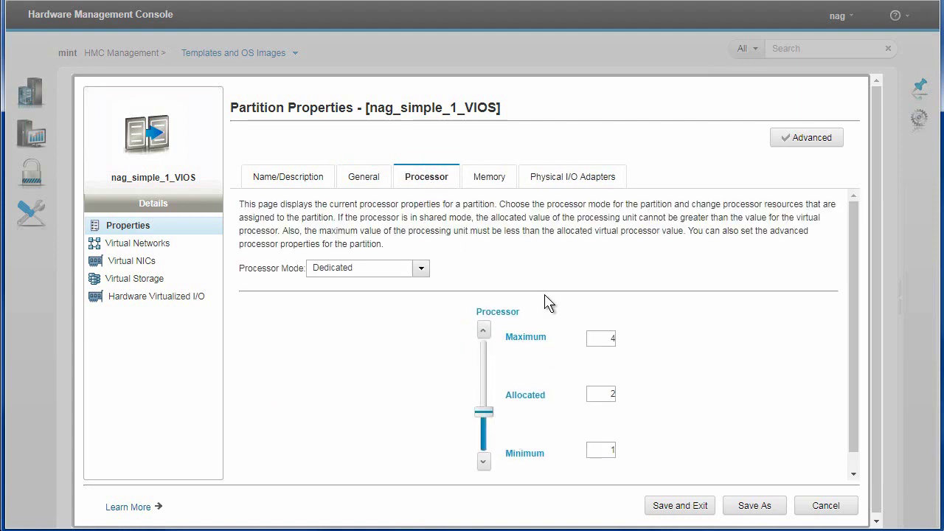
# Set template memory in GB to 2 allocated and 4 maximum, then check Physical I/O and Virtual Networks
pyautogui.click(491, 182)
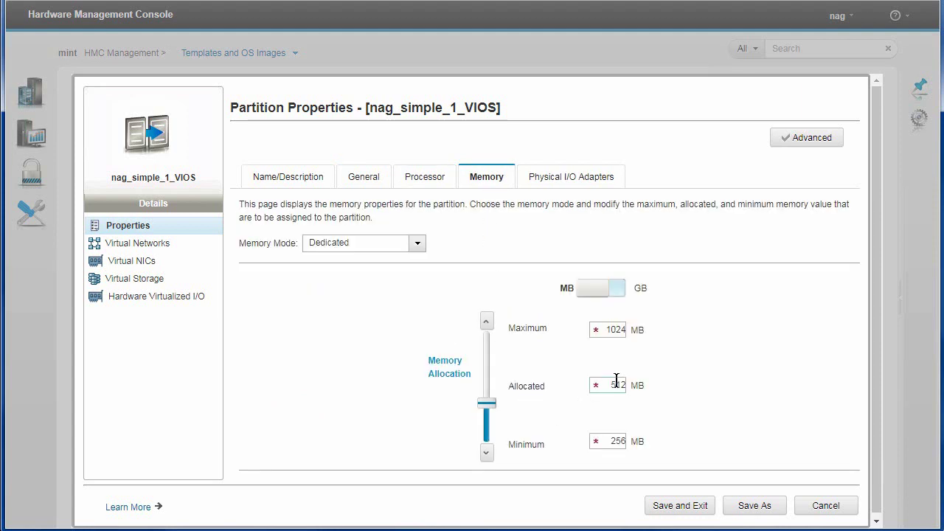
pyautogui.click(622, 288)
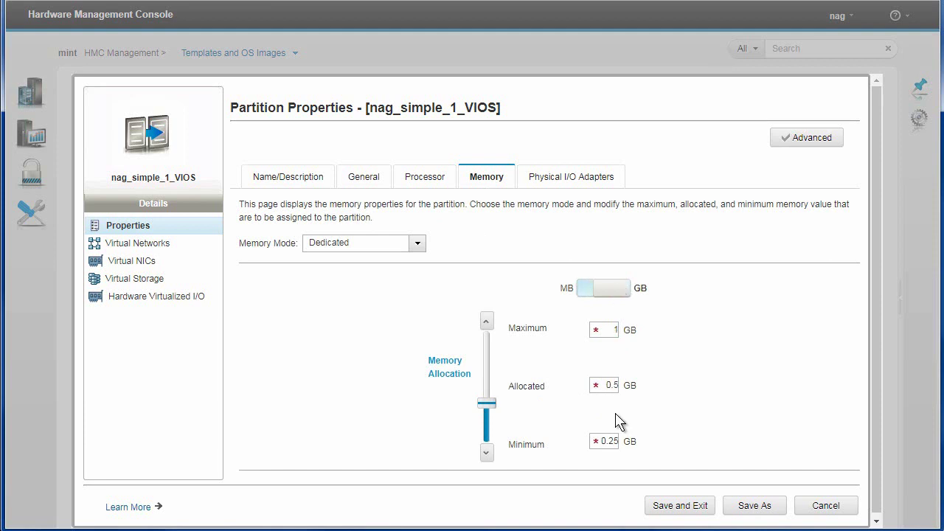
pyautogui.moveTo(605, 385); pyautogui.dragTo(631, 392)
pyautogui.write('2')
pyautogui.click(609, 330)
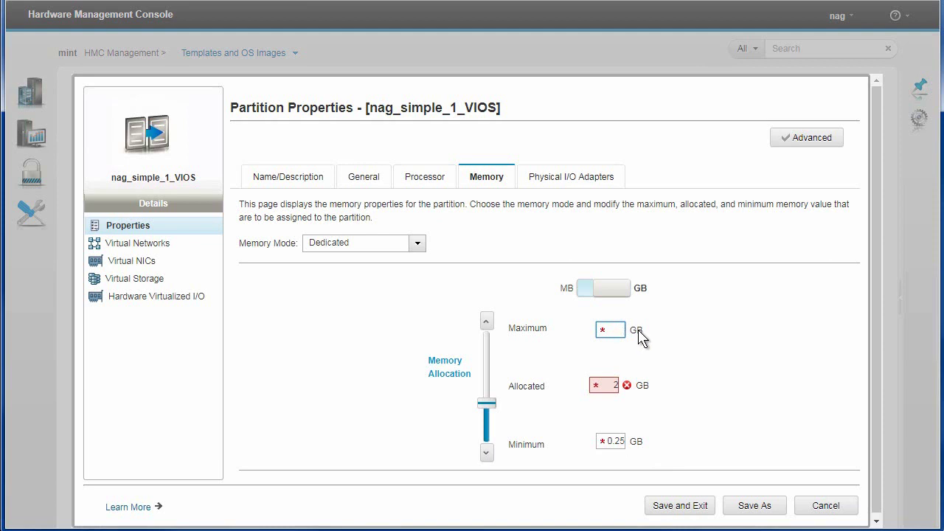
pyautogui.write('4')
pyautogui.click(681, 344)
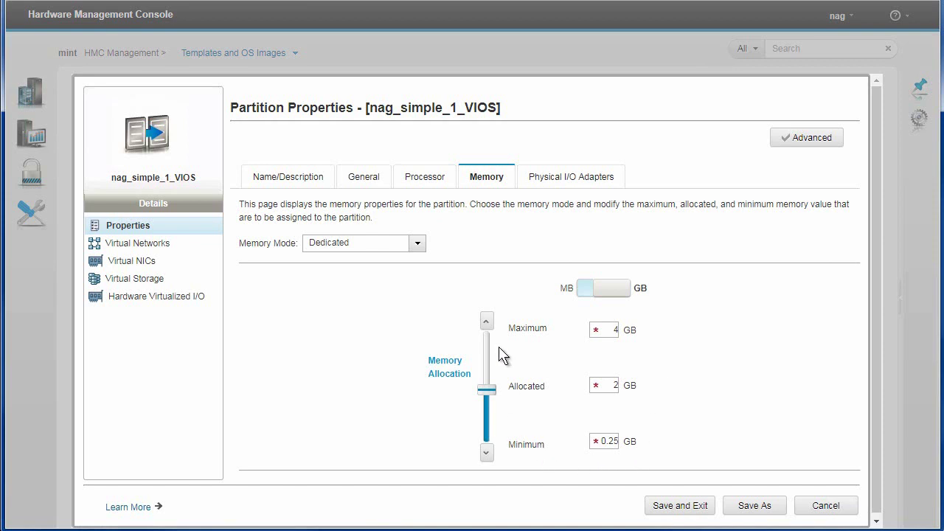
pyautogui.click(564, 183)
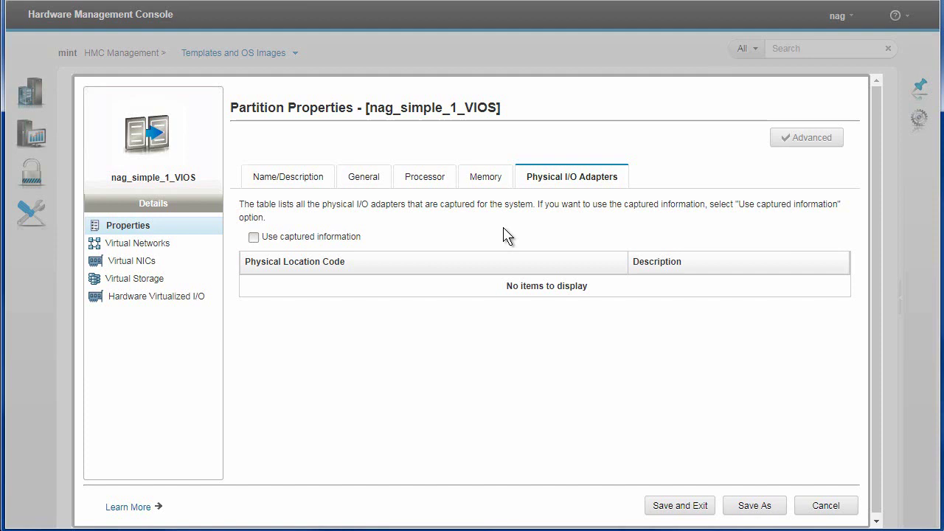
pyautogui.click(158, 248)
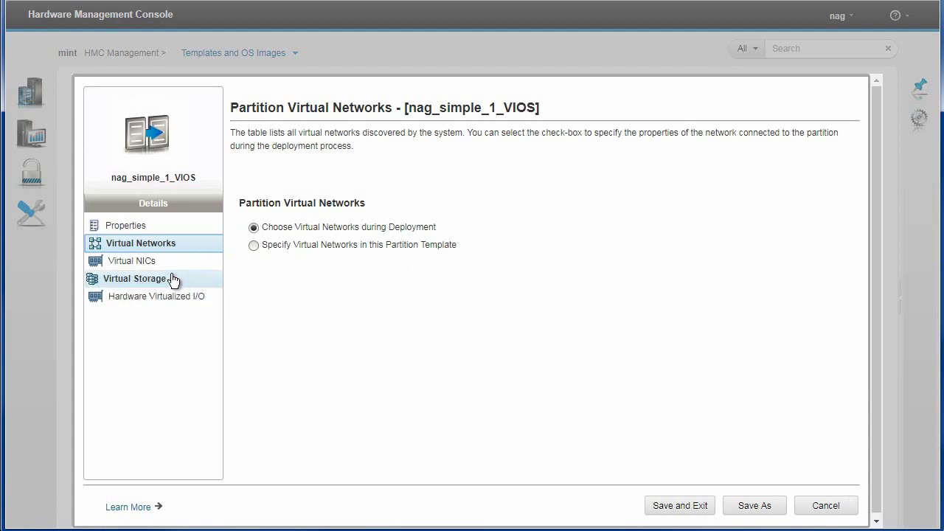
# Browse Virtual NICs, Virtual Storage, SSP volume, Fibre Channel and optical options, then cancel without saving
pyautogui.click(142, 264)
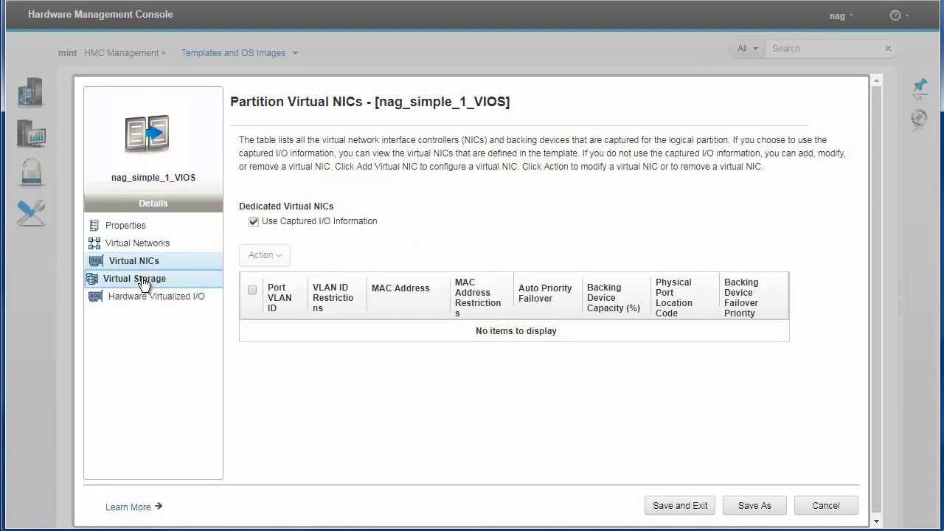
pyautogui.click(144, 283)
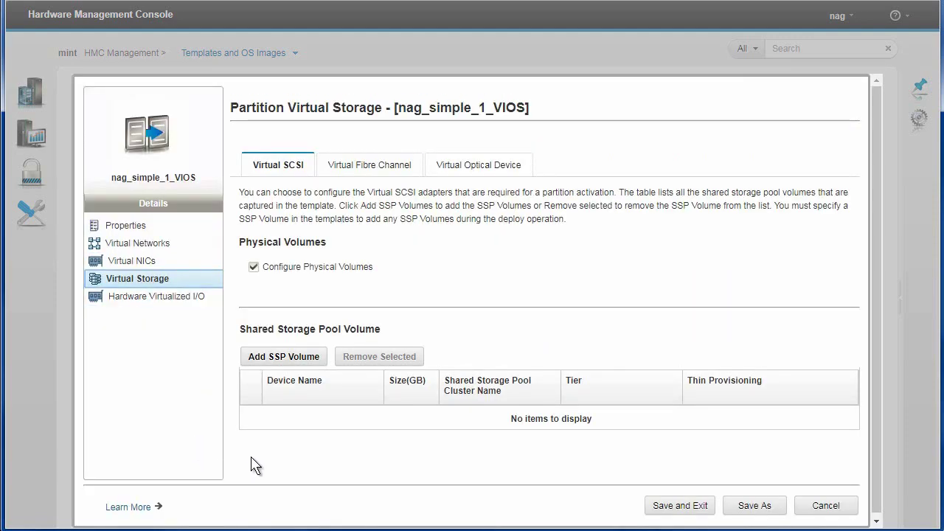
pyautogui.click(287, 358)
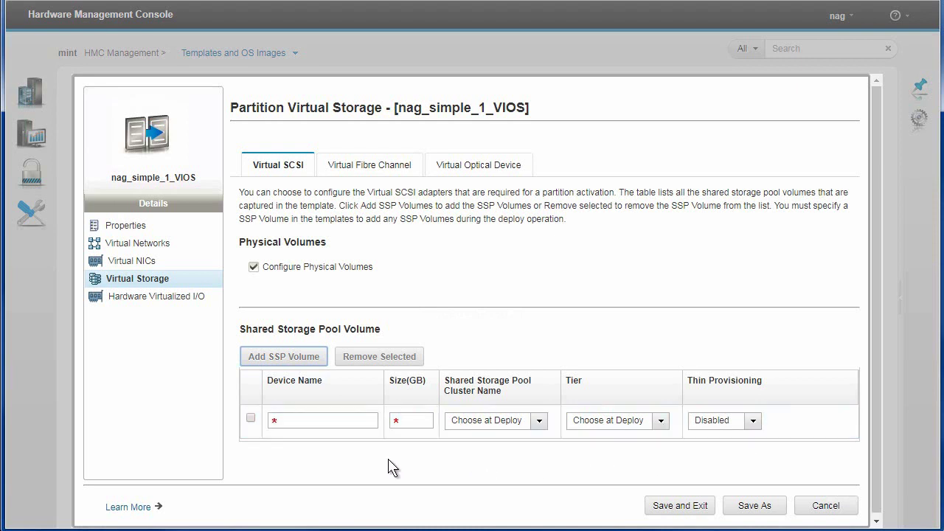
pyautogui.click(365, 171)
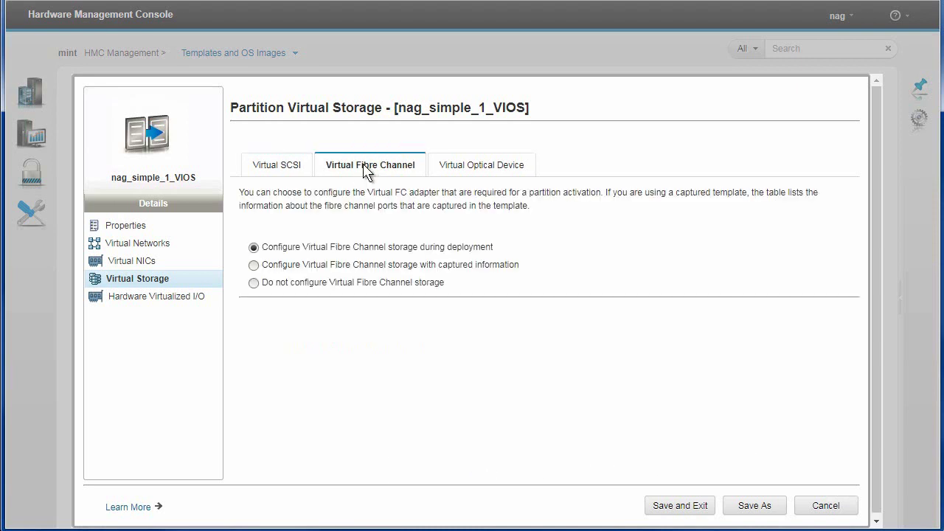
pyautogui.click(474, 169)
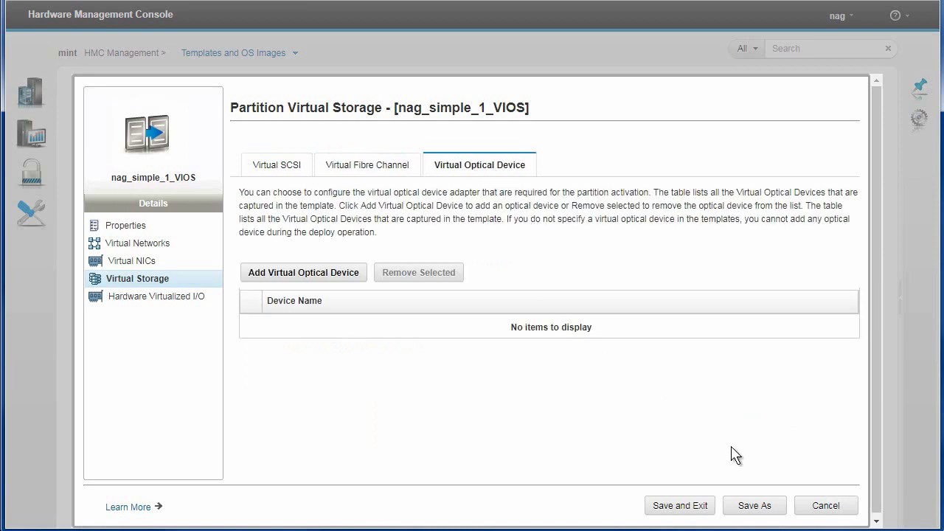
pyautogui.click(828, 511)
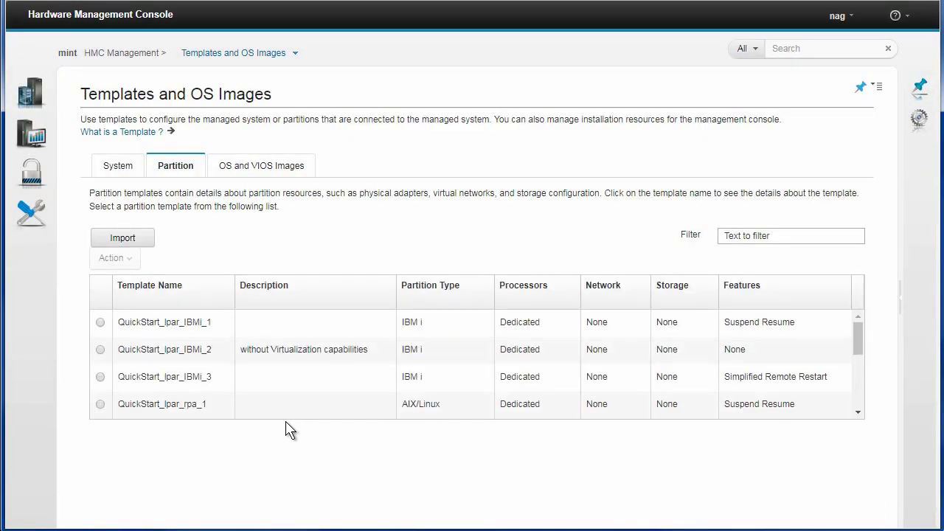
# Select the nag_fixed template in the template list and choose Deploy from its actions
pyautogui.moveTo(858, 351); pyautogui.dragTo(863, 413)
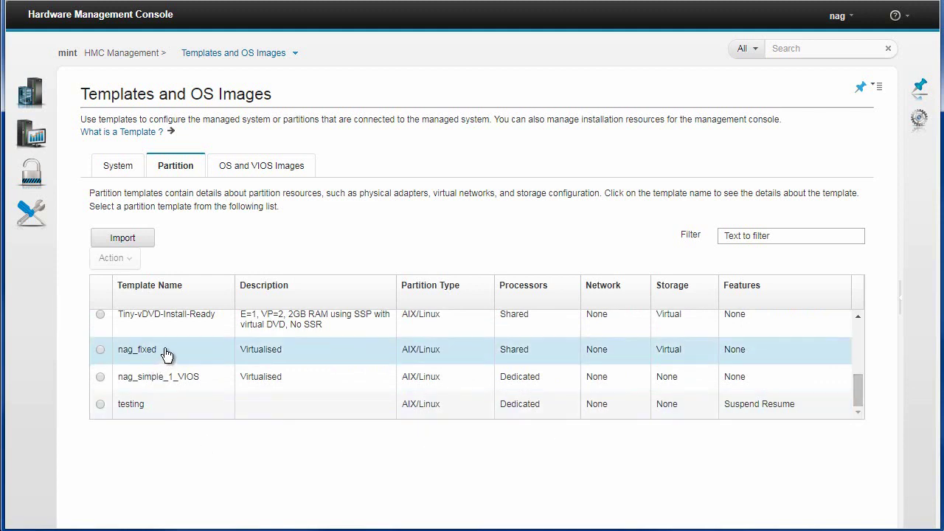
pyautogui.click(100, 349)
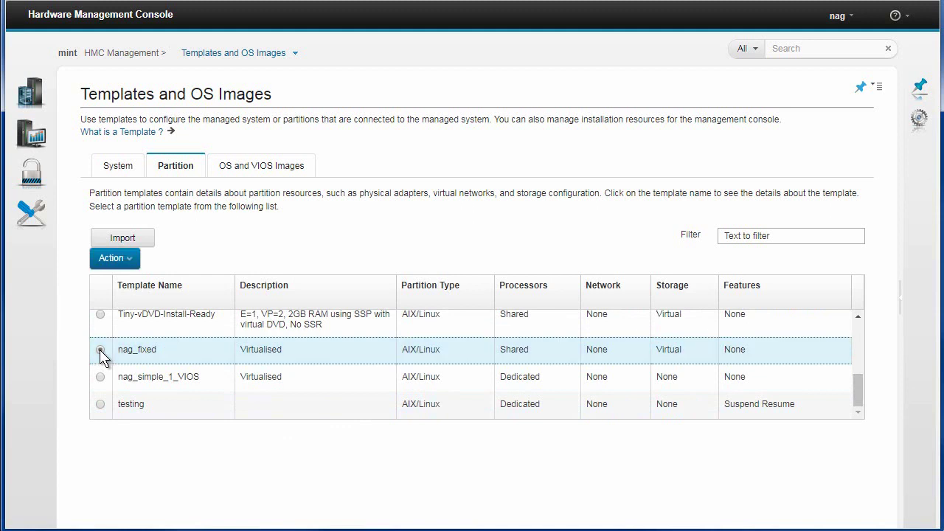
pyautogui.click(127, 263)
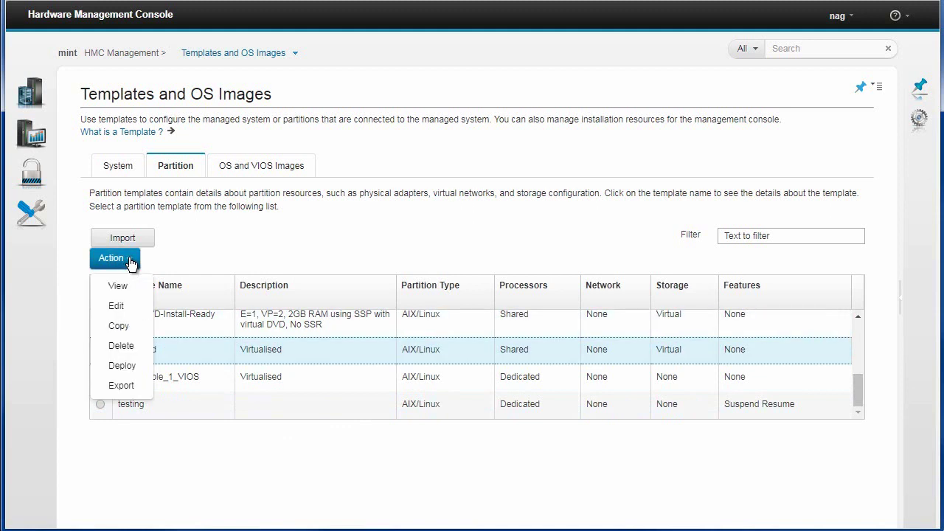
pyautogui.click(122, 365)
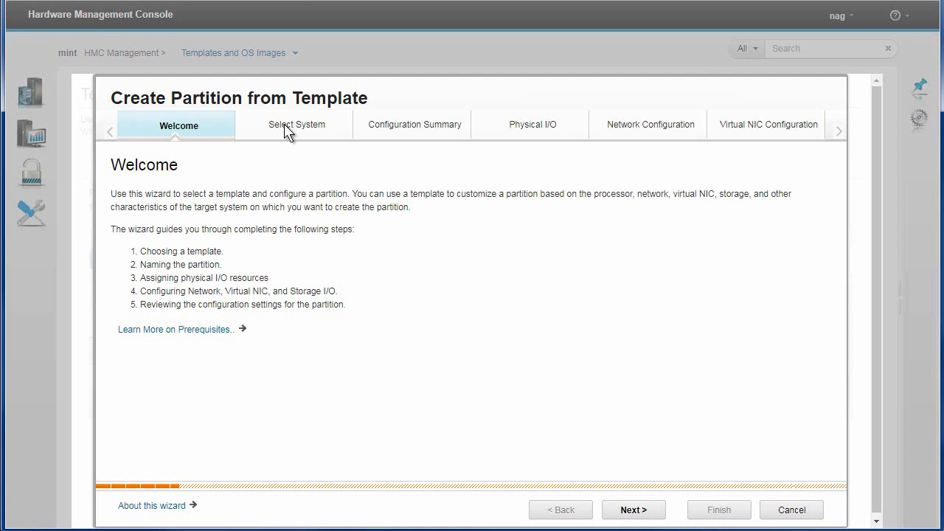
# Continue past the Welcome page and pick P6-p520-gold as the deployment target system
pyautogui.click(635, 511)
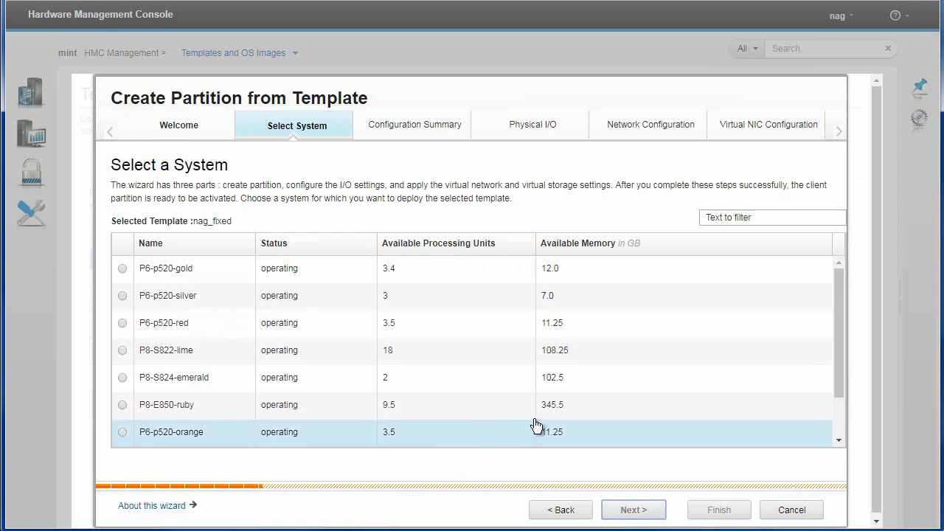
pyautogui.moveTo(839, 378); pyautogui.dragTo(840, 427)
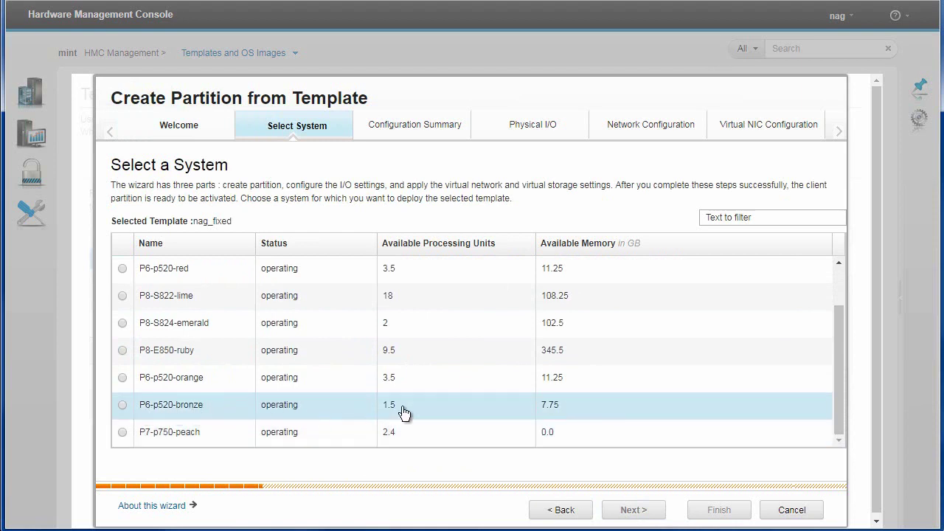
pyautogui.scroll(2, 386, 398)
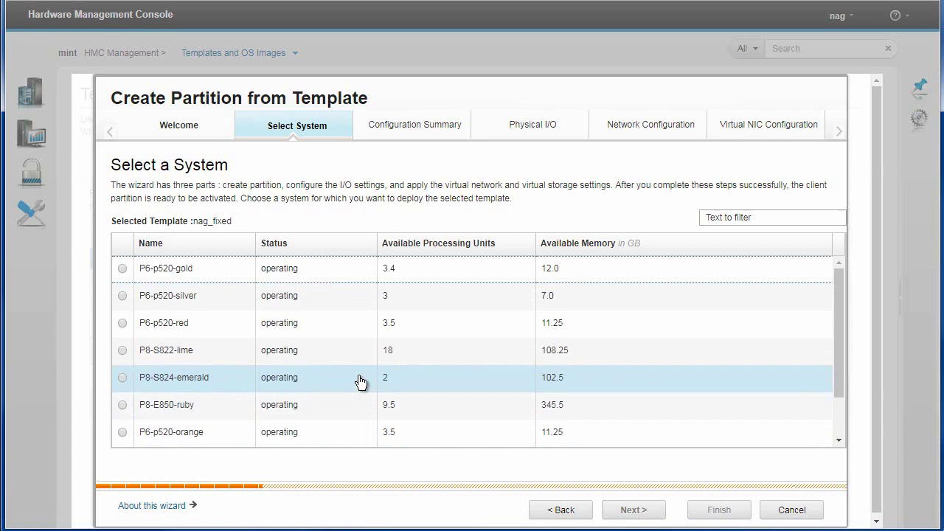
pyautogui.click(122, 269)
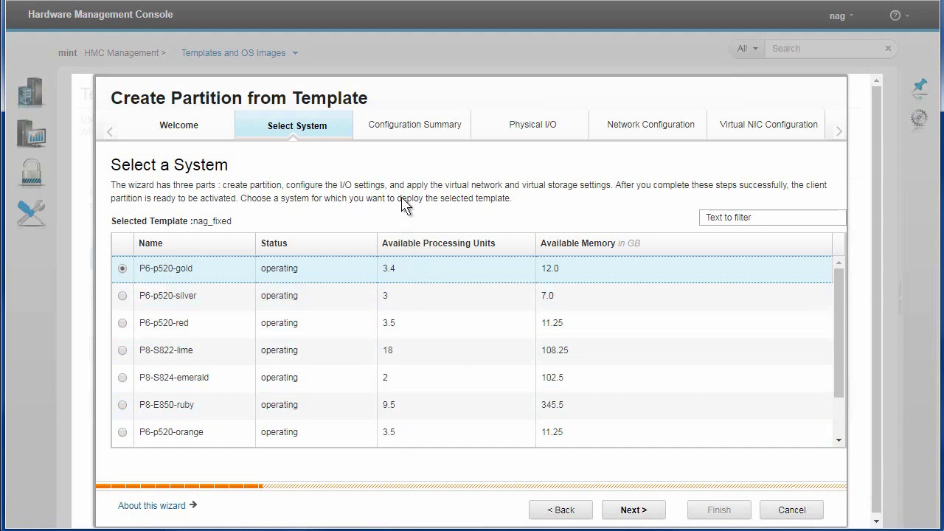
# Continue to the Configuration Summary: name CHANGE_THIS, ID 1, AIX/Linux, 2.0 GB memory
pyautogui.click(633, 511)
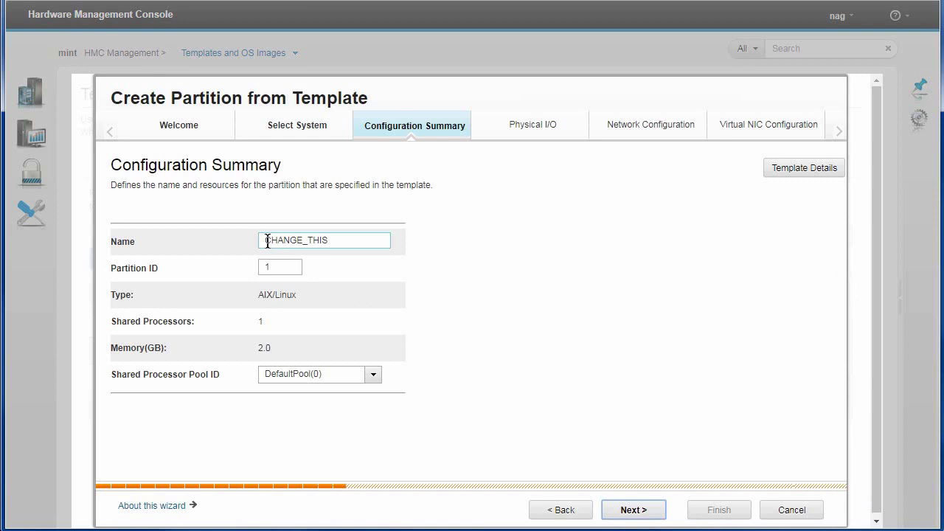
# Rename the partition from CHANGE_THIS to jyoti4 and continue to the Physical I/O step
pyautogui.moveTo(267, 241); pyautogui.dragTo(345, 240)
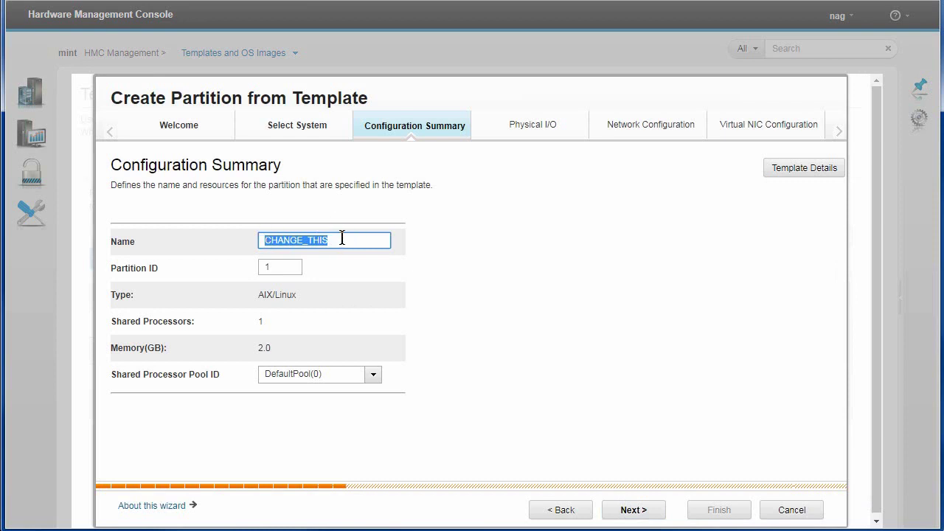
pyautogui.write('jyoti4')
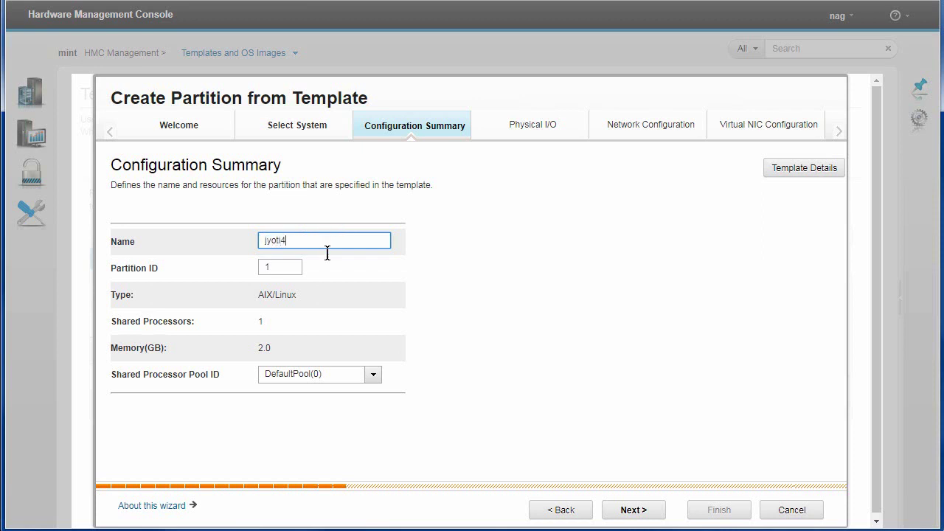
pyautogui.click(636, 512)
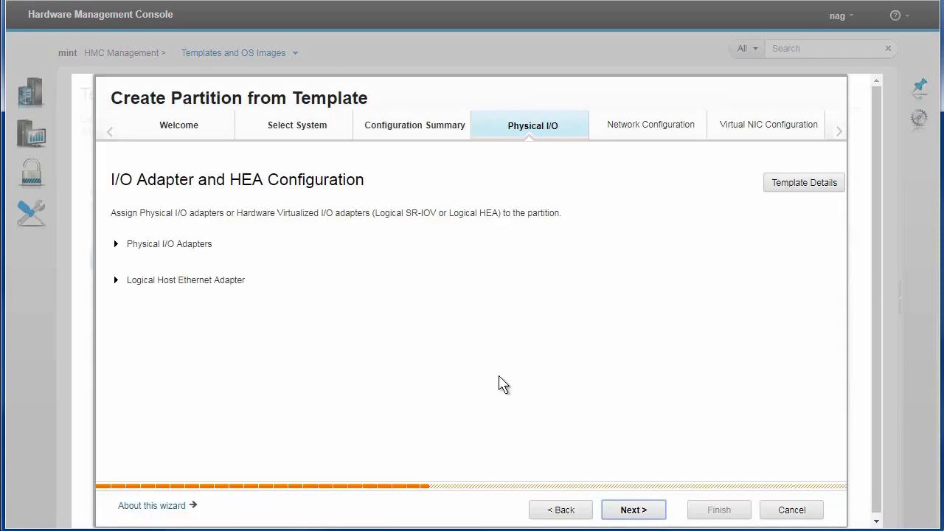
# Review the physical I/O adapters without assigning any, then continue to network configuration
pyautogui.click(117, 244)
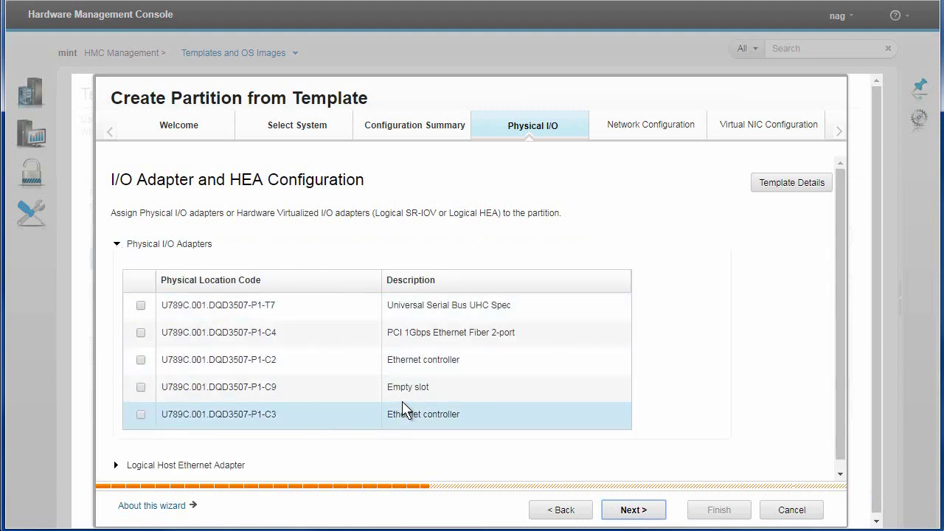
pyautogui.click(634, 509)
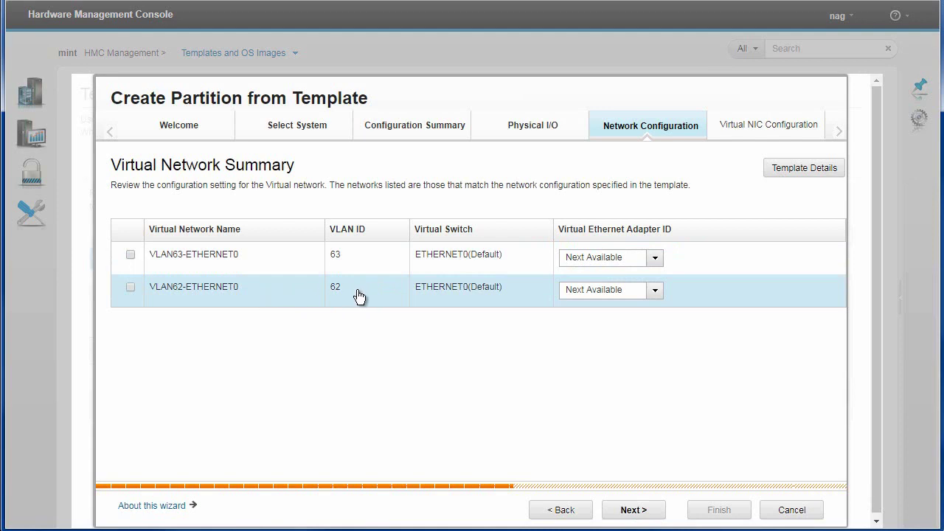
# Attach the partition to VLAN62-ETHERNET0 and continue to virtual storage configuration
pyautogui.click(130, 287)
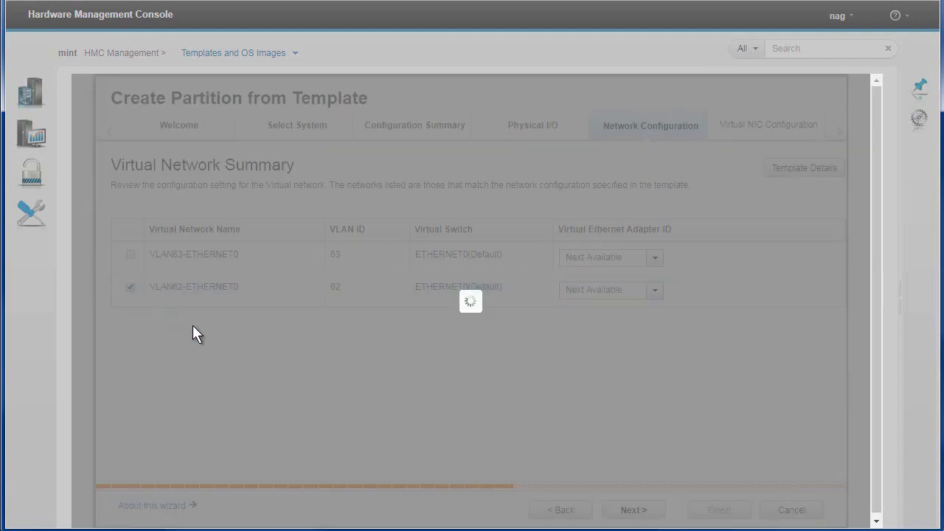
pyautogui.click(639, 511)
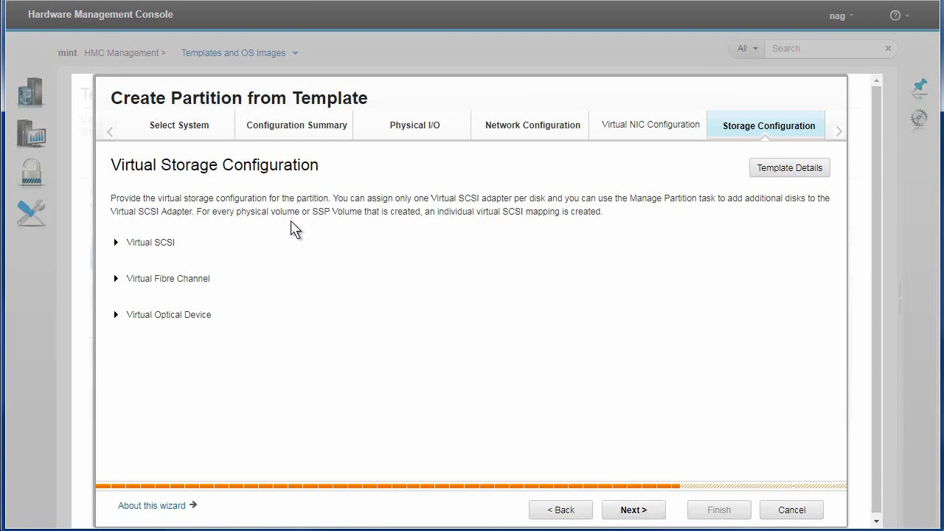
# Rename the 32 GB SSP volume under Virtual SCSI to jyoti4vdisk1 and expand Virtual Optical Device
pyautogui.click(116, 242)
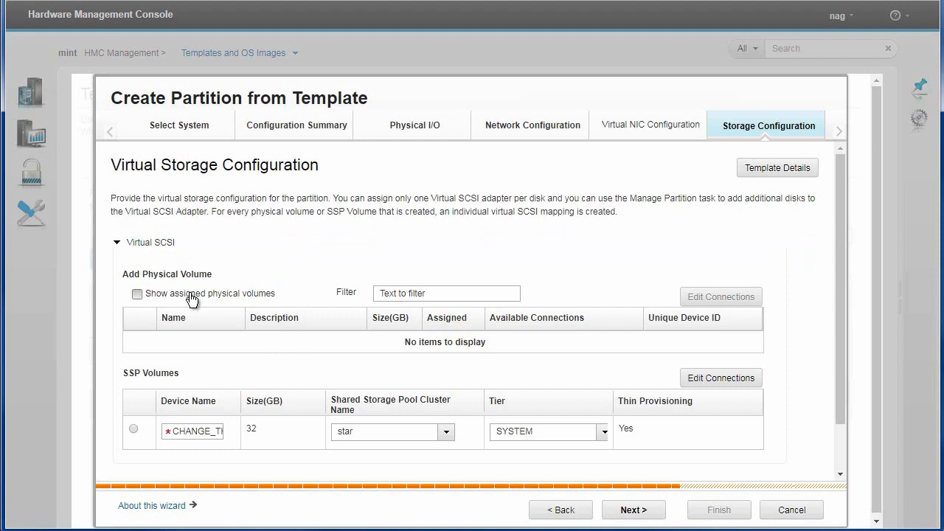
pyautogui.scroll(-2, 209, 303)
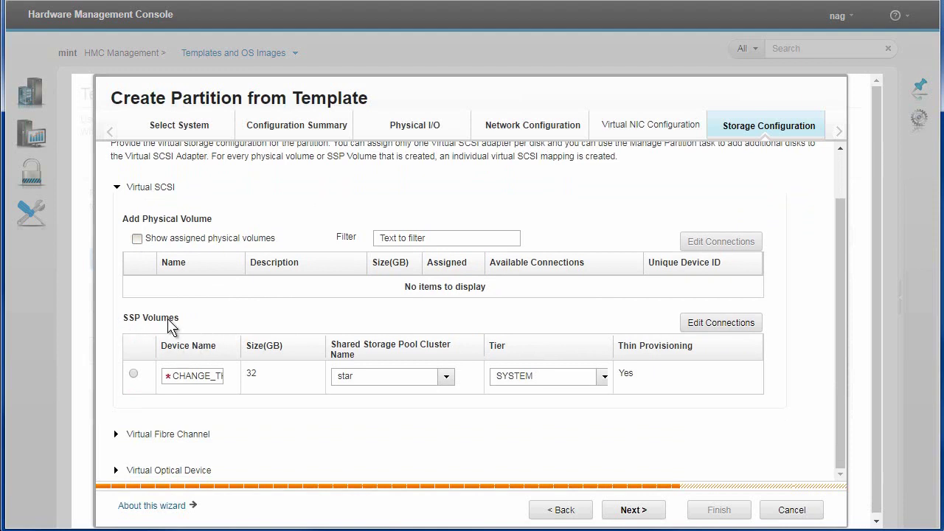
pyautogui.click(178, 377)
pyautogui.moveTo(178, 378); pyautogui.dragTo(230, 375)
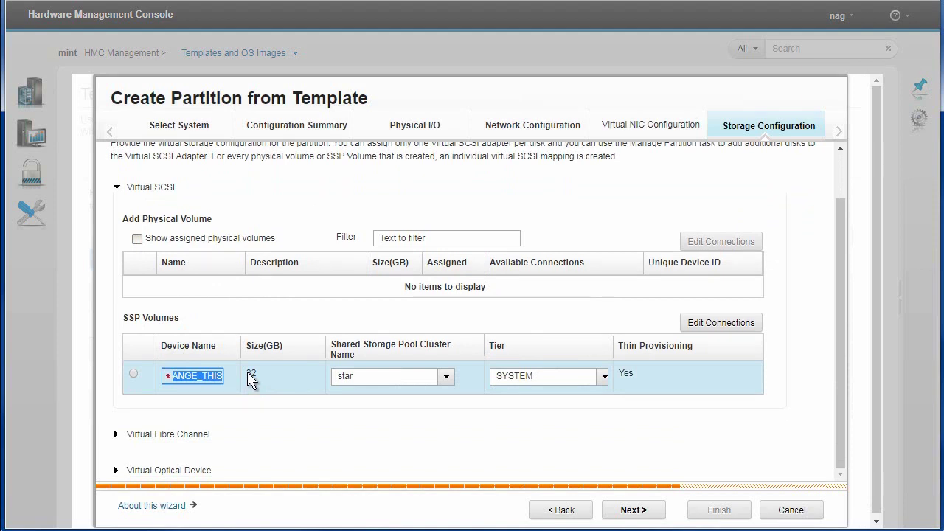
pyautogui.write('jyoti')
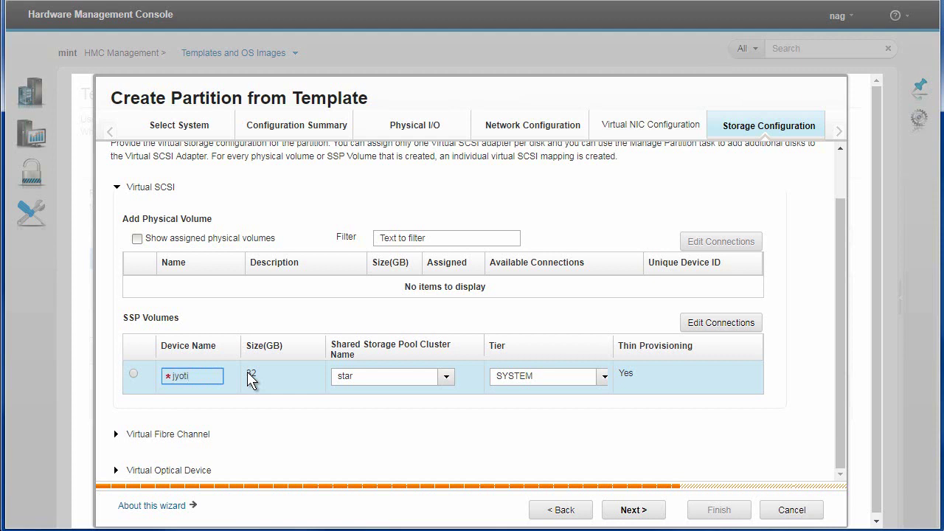
pyautogui.write('4vdisk1')
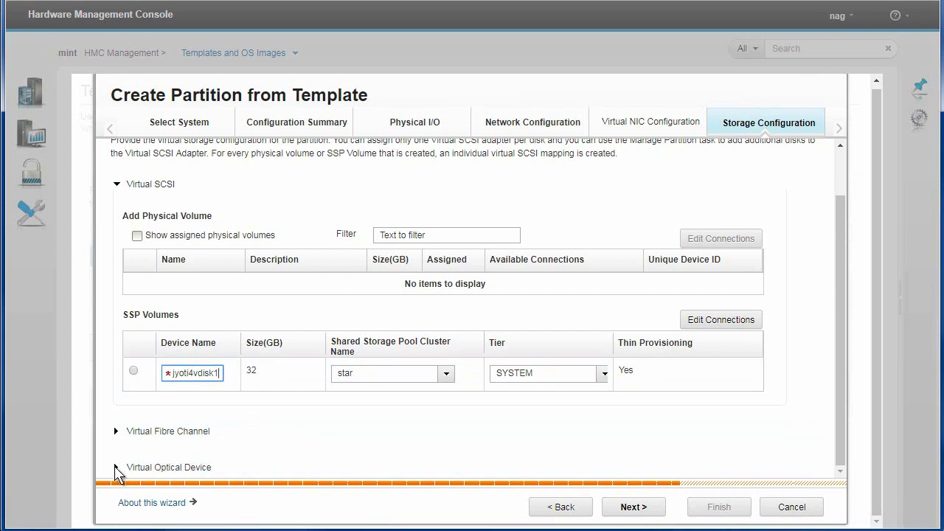
pyautogui.click(116, 467)
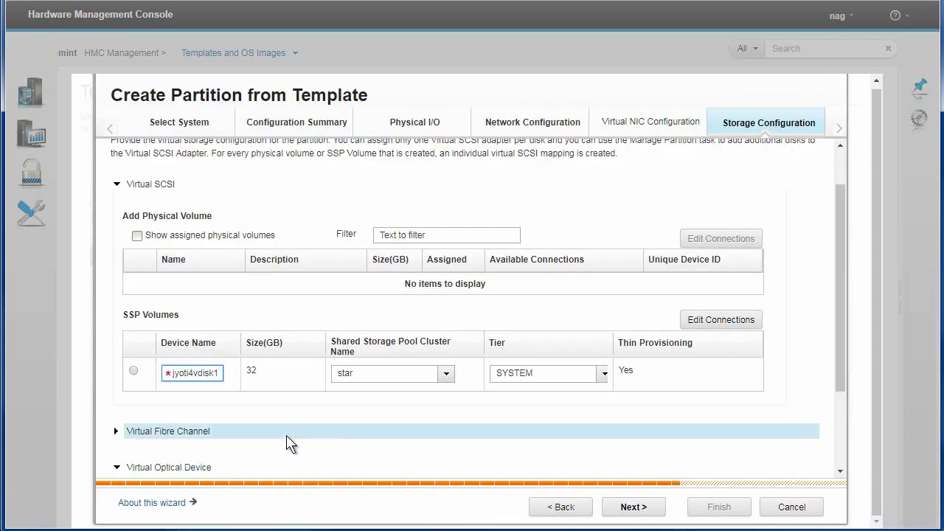
# Rename the goldvios1 virtual optical device from CHANGE_THIS to jyoti4dvd1 and continue to Summary
pyautogui.scroll(-3, 289, 443)
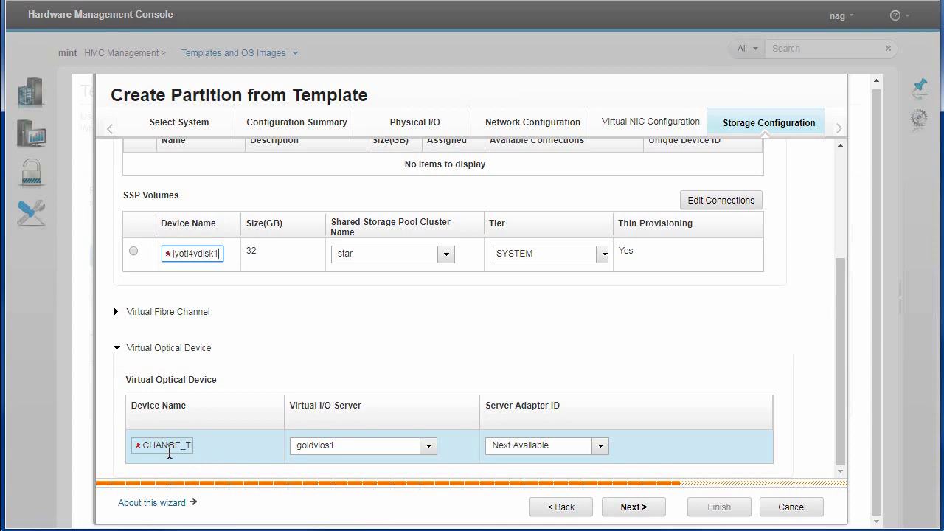
pyautogui.moveTo(143, 446); pyautogui.dragTo(220, 445)
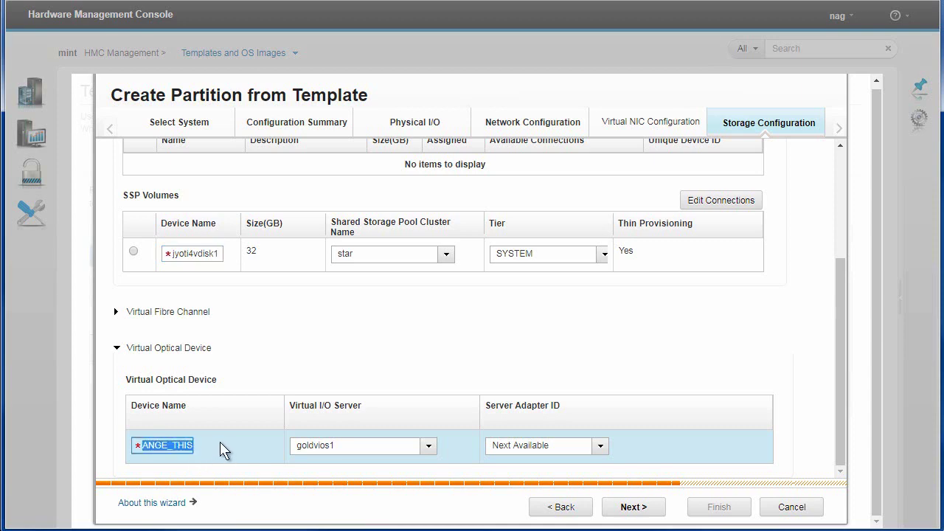
pyautogui.write('jyot')
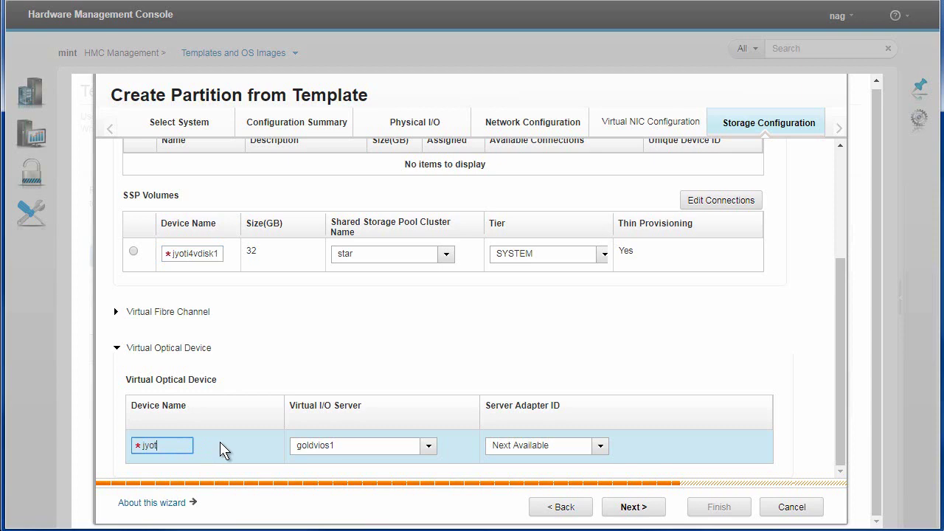
pyautogui.write('i4dvd1')
pyautogui.click(634, 509)
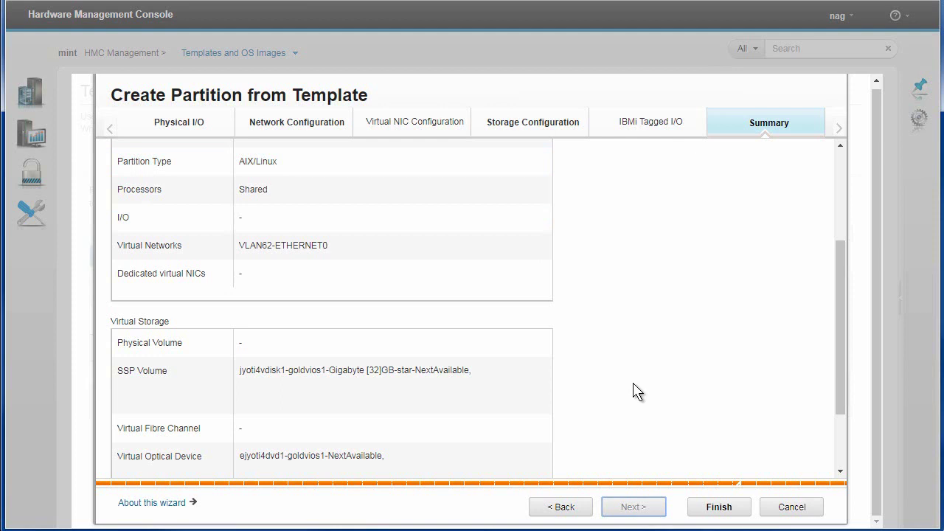
# Finish the wizard to deploy jyoti4, including its VSCSI adapters and SRIOV RoCE logical ports
pyautogui.click(723, 509)
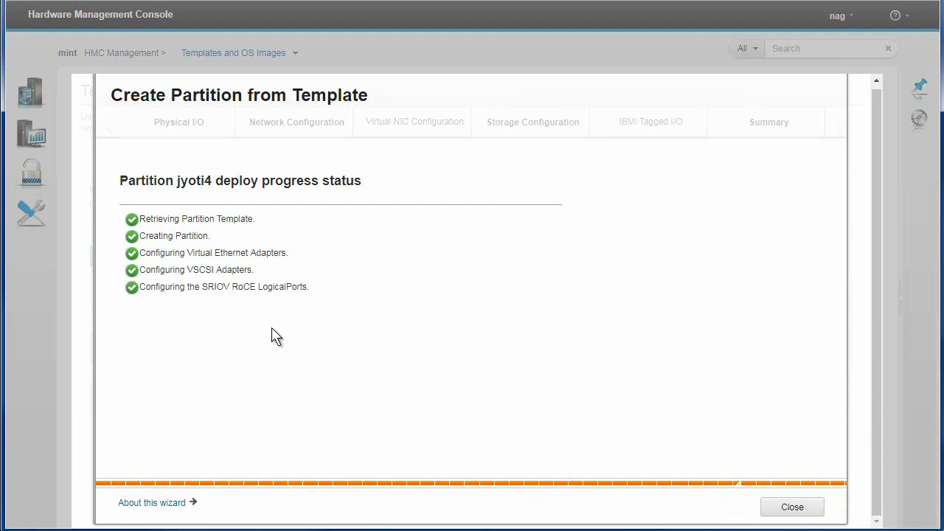
# Close the deployment report and show All Partitions, now listing 29 partitions
pyautogui.click(801, 510)
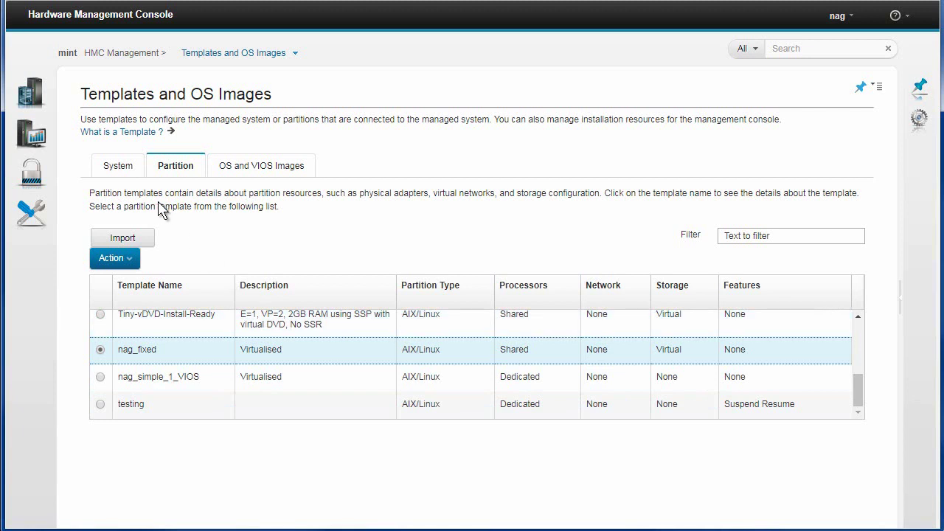
pyautogui.click(28, 96)
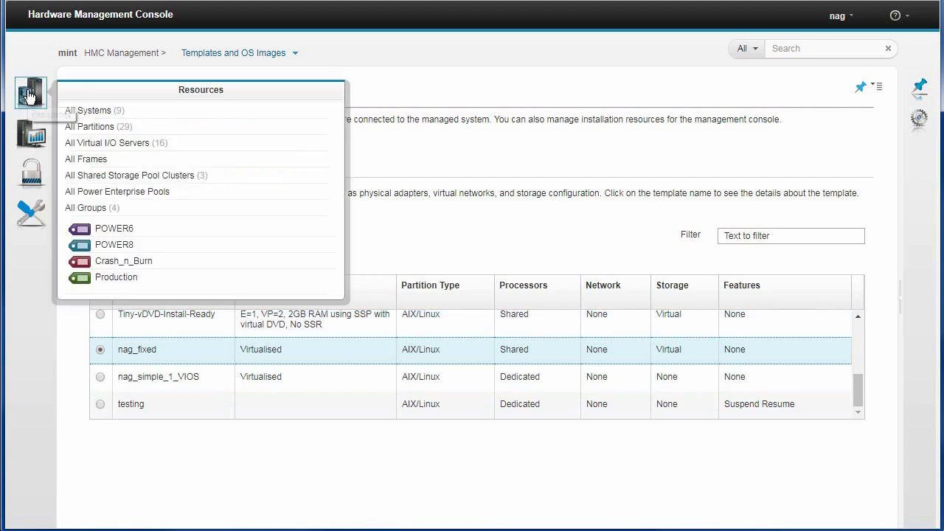
pyautogui.click(106, 130)
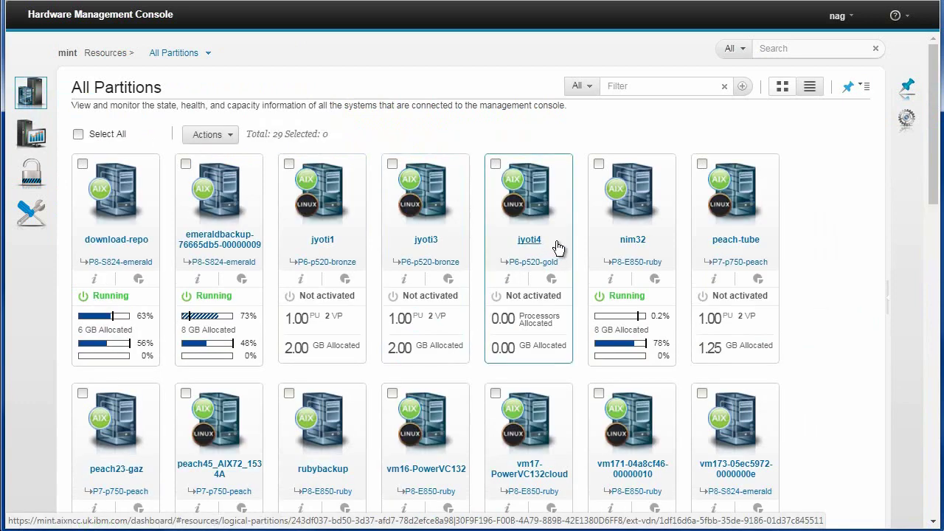
# Select the not-activated jyoti4 partition and look over its Actions menu without choosing anything
pyautogui.click(496, 164)
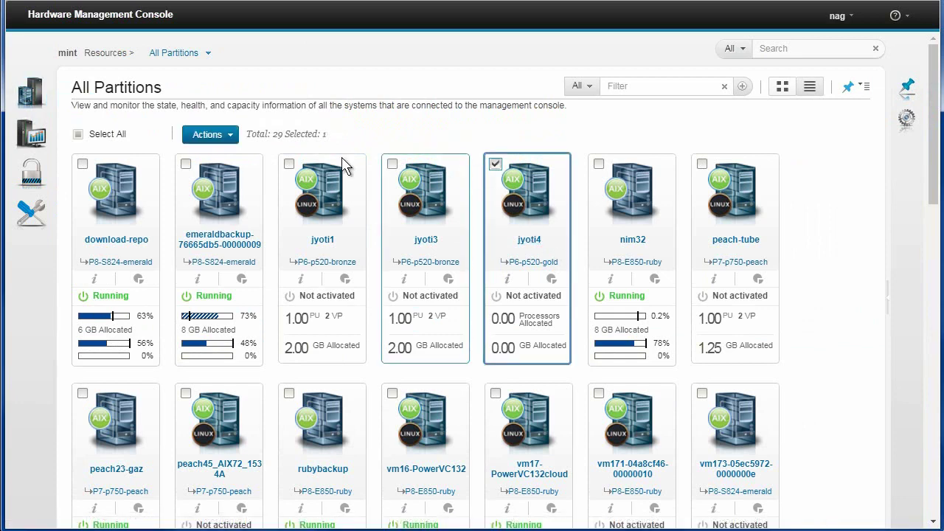
pyautogui.click(230, 140)
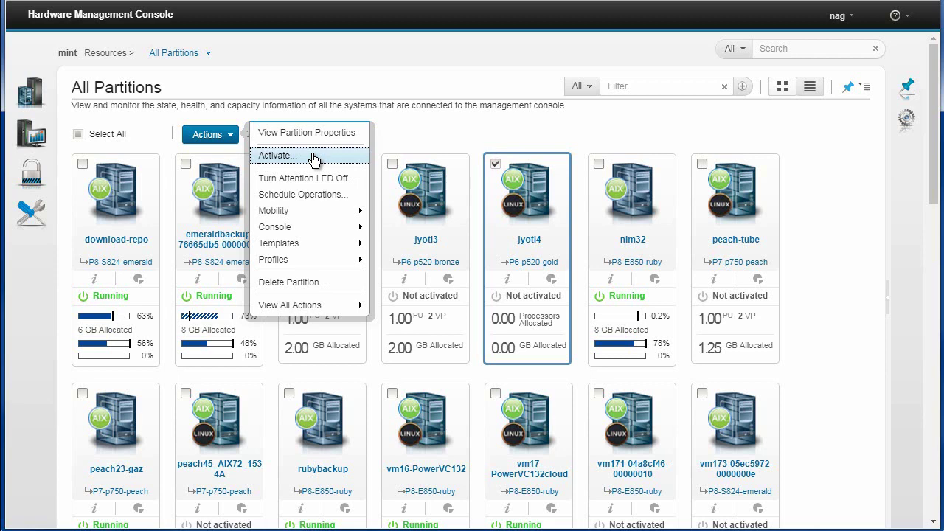
pyautogui.click(313, 156)
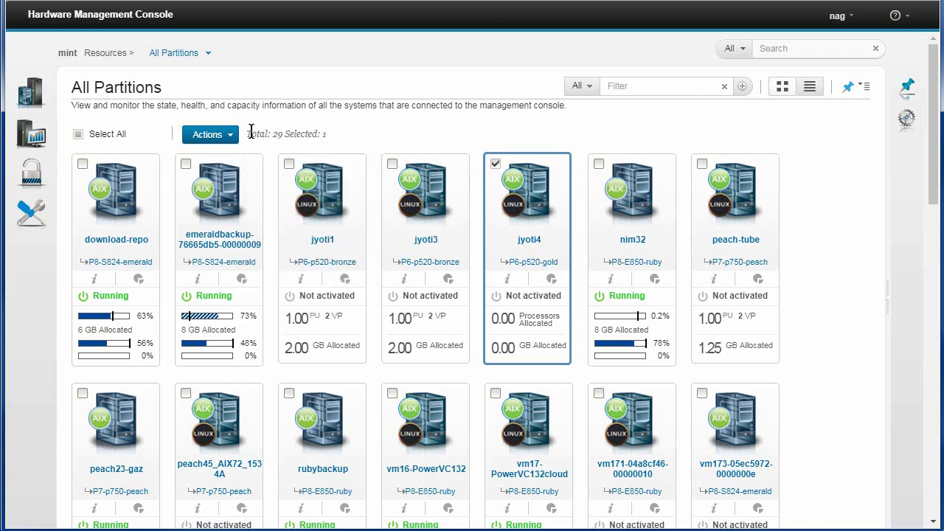
# Go back to the Templates and OS Images page and show its OS and VIOS Images tab
pyautogui.moveTo(31, 92)
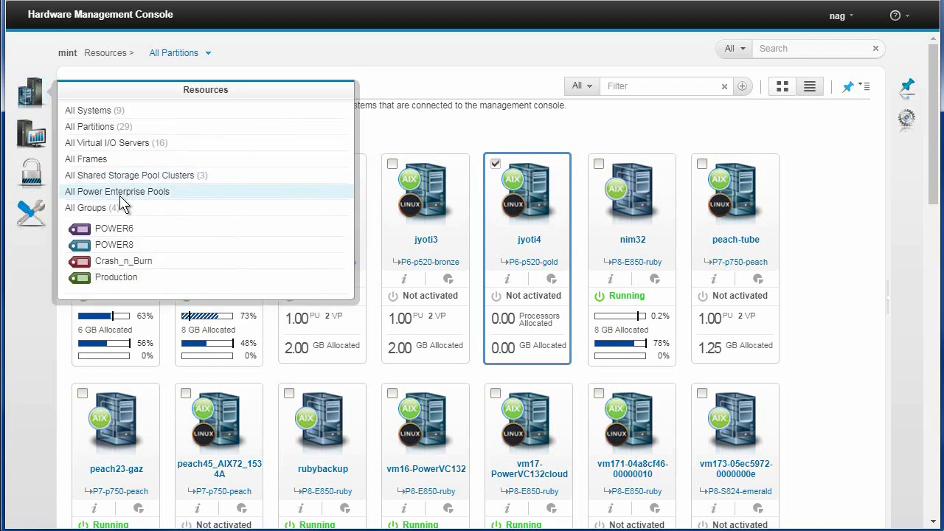
pyautogui.moveTo(31, 140)
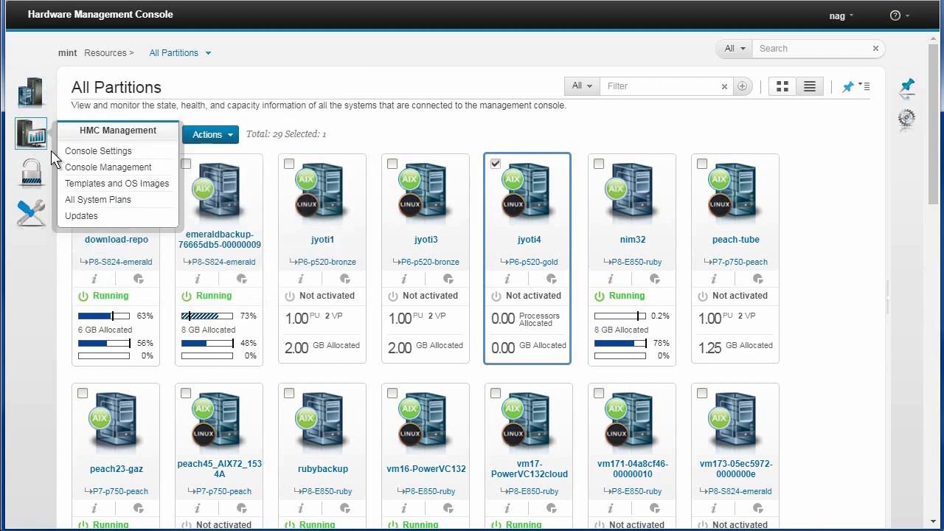
pyautogui.click(109, 184)
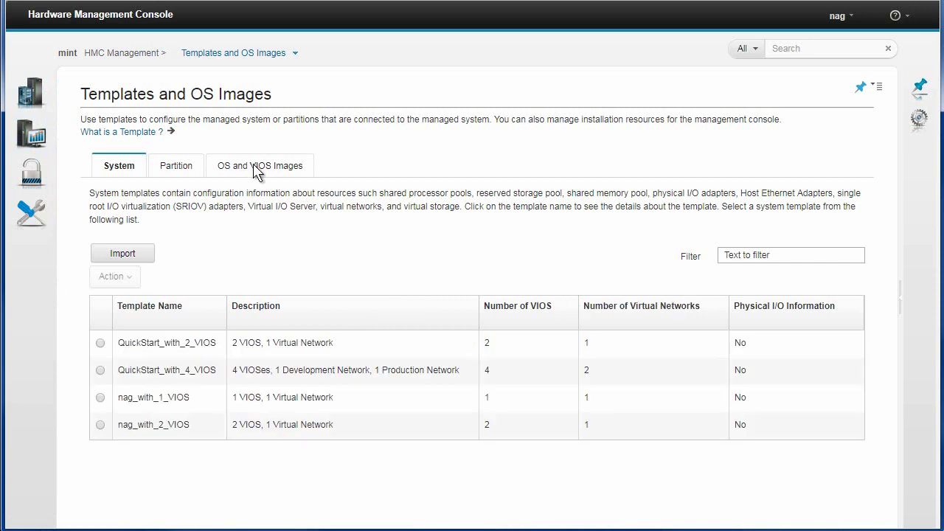
pyautogui.click(255, 167)
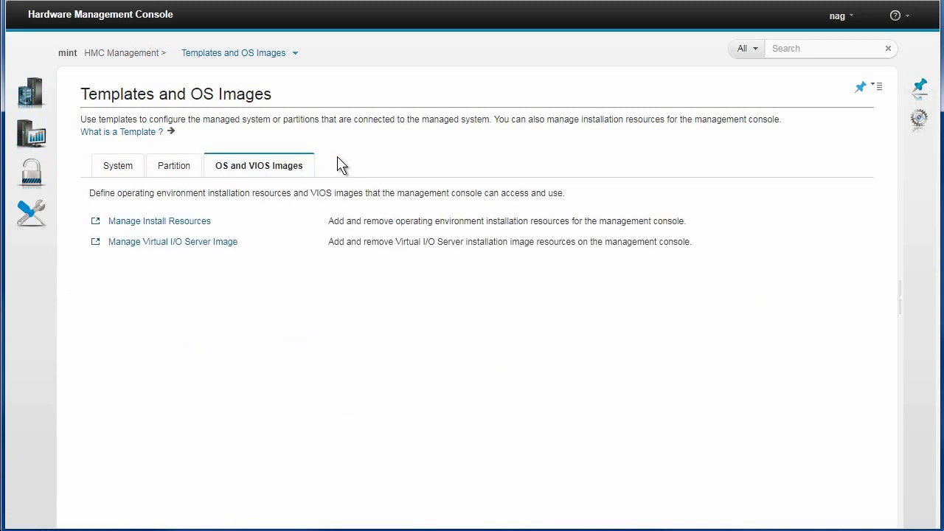
# Inspect the VIOS image repository (VIOS225_161111, 5.25 GB), cancel a new-image import, and close it
pyautogui.click(175, 243)
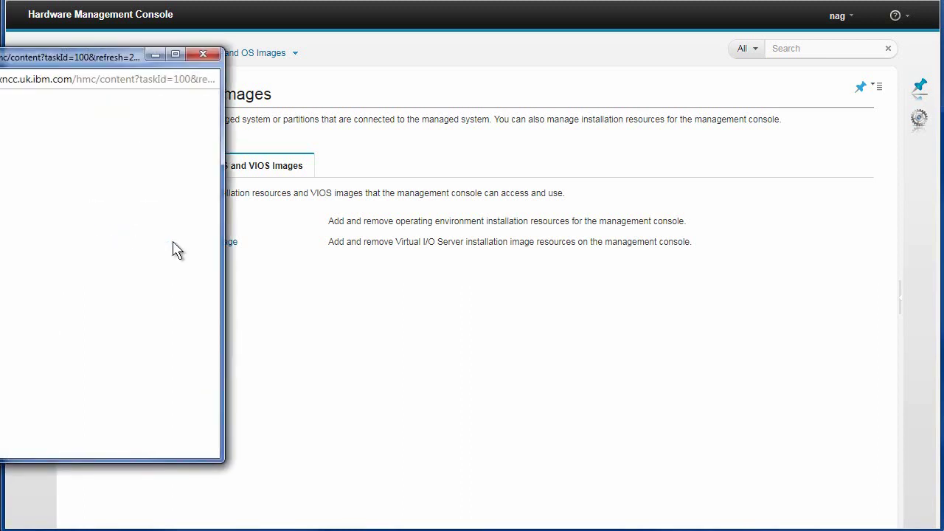
pyautogui.moveTo(34, 55); pyautogui.dragTo(325, 82)
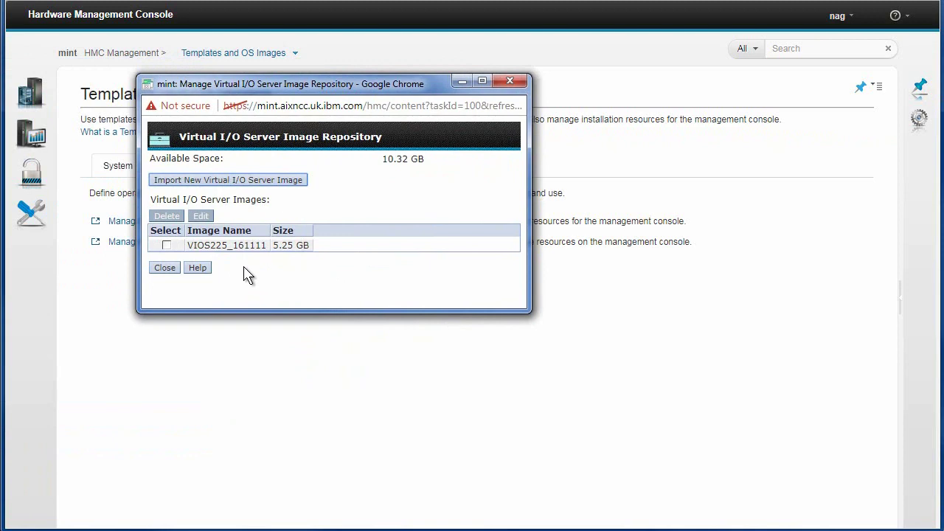
pyautogui.click(222, 180)
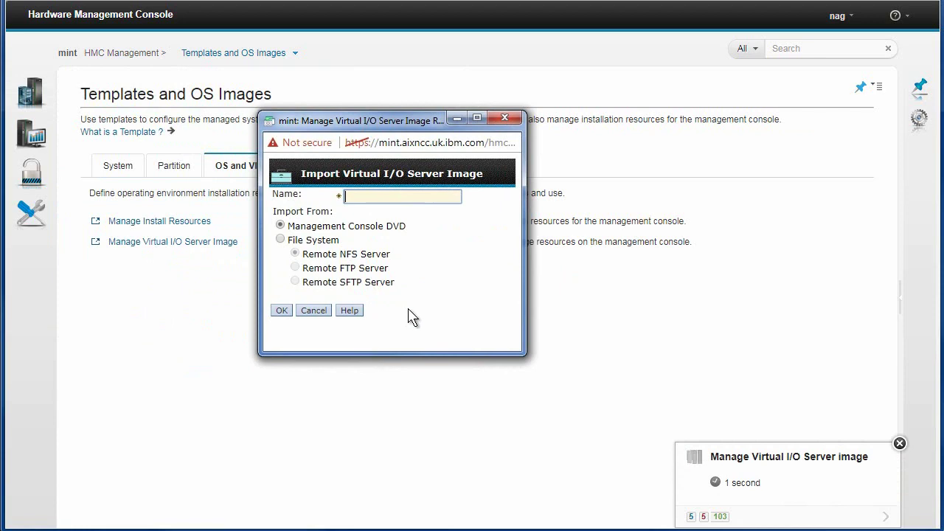
pyautogui.click(315, 310)
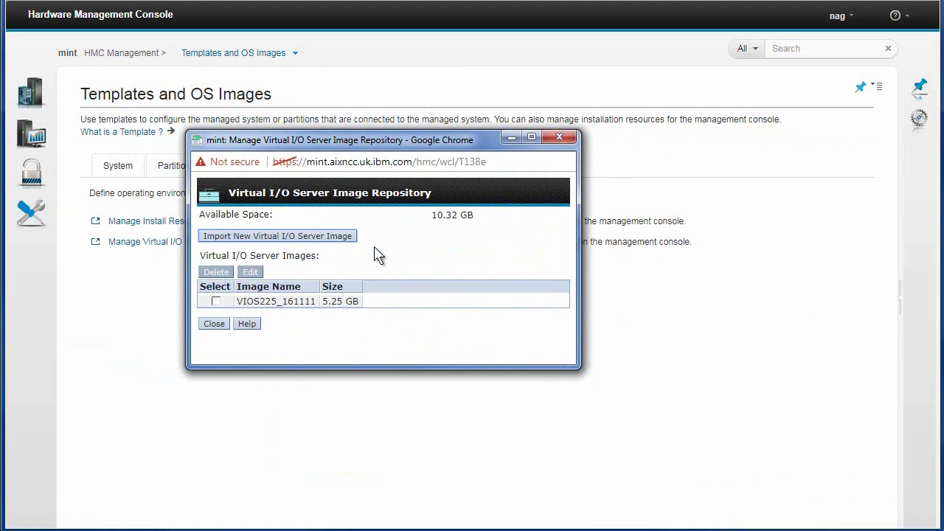
pyautogui.click(219, 325)
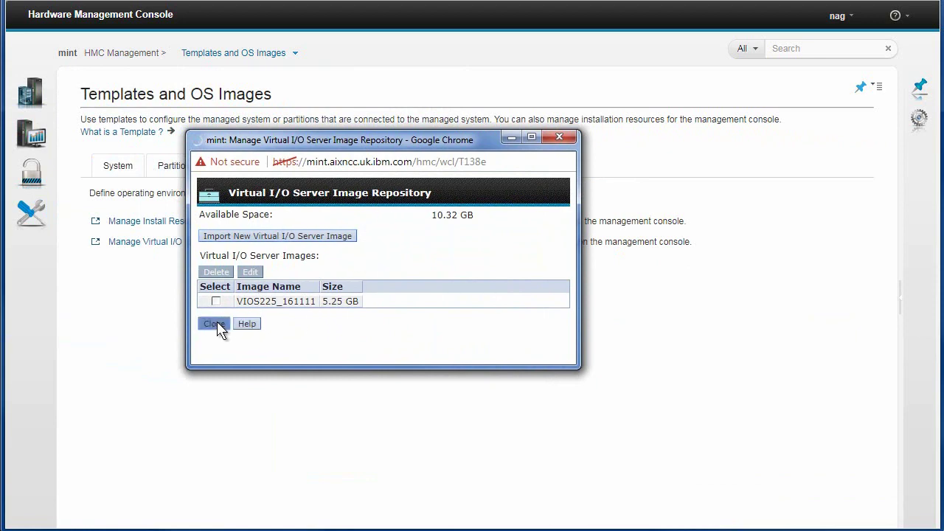